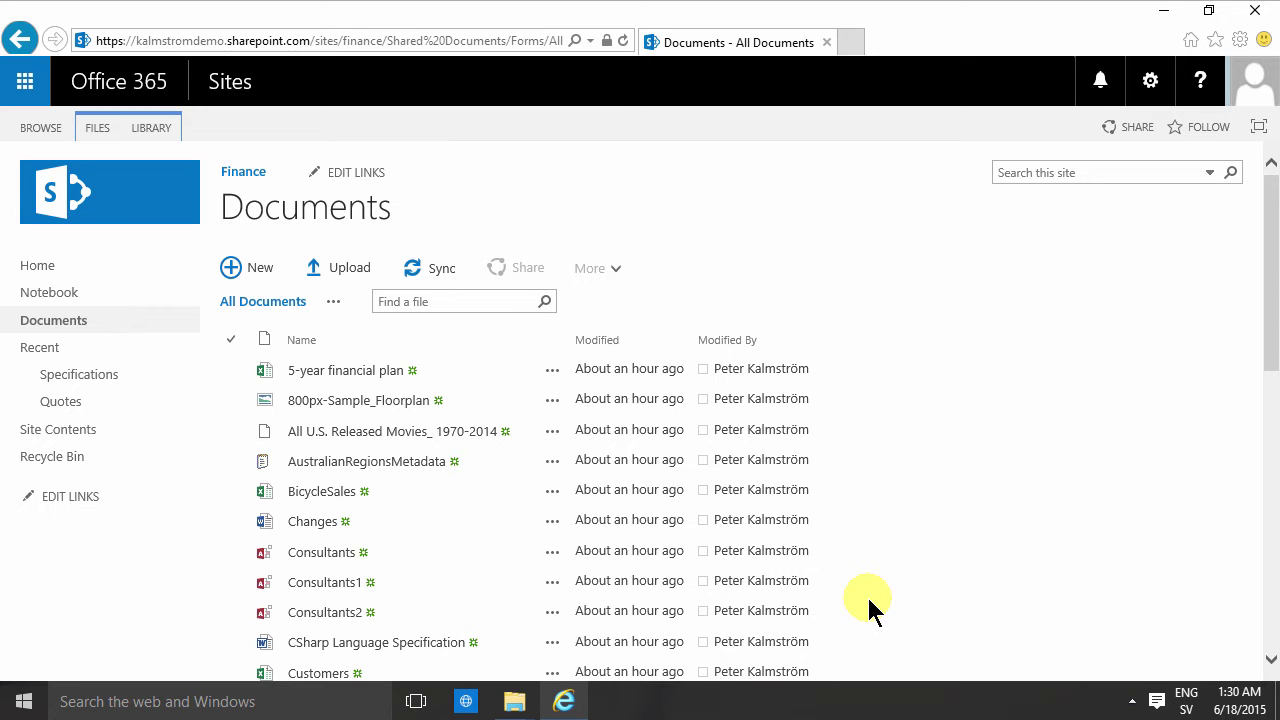
Add an Enterprise Keywords column to the Documents library with keyword synchronization enabled, and check the library's column list
left_click(152, 129)
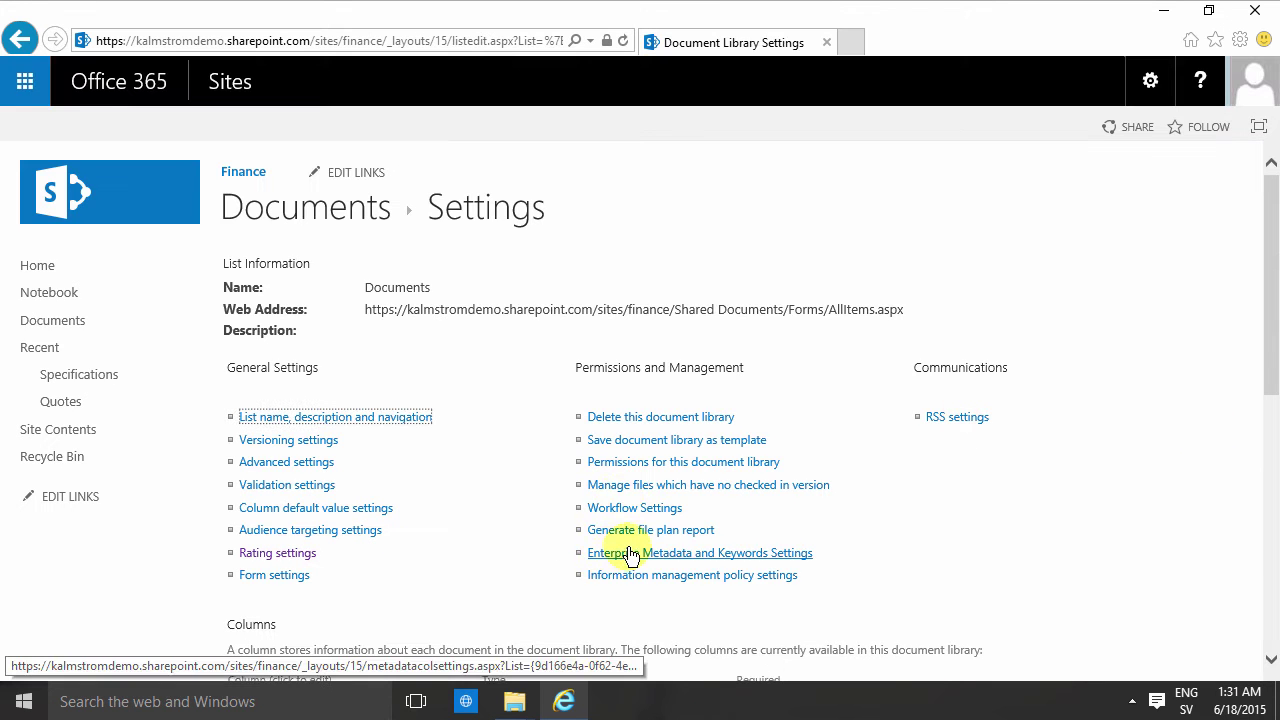
left_click(670, 555)
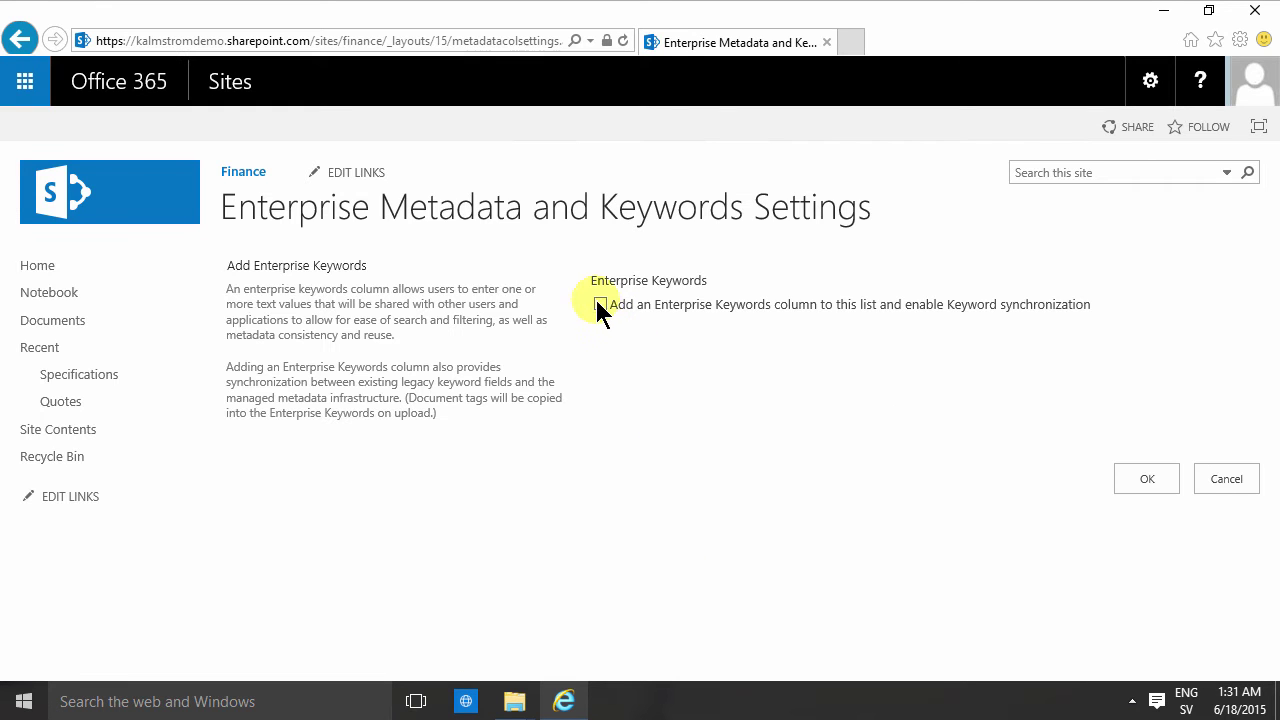
left_click(600, 304)
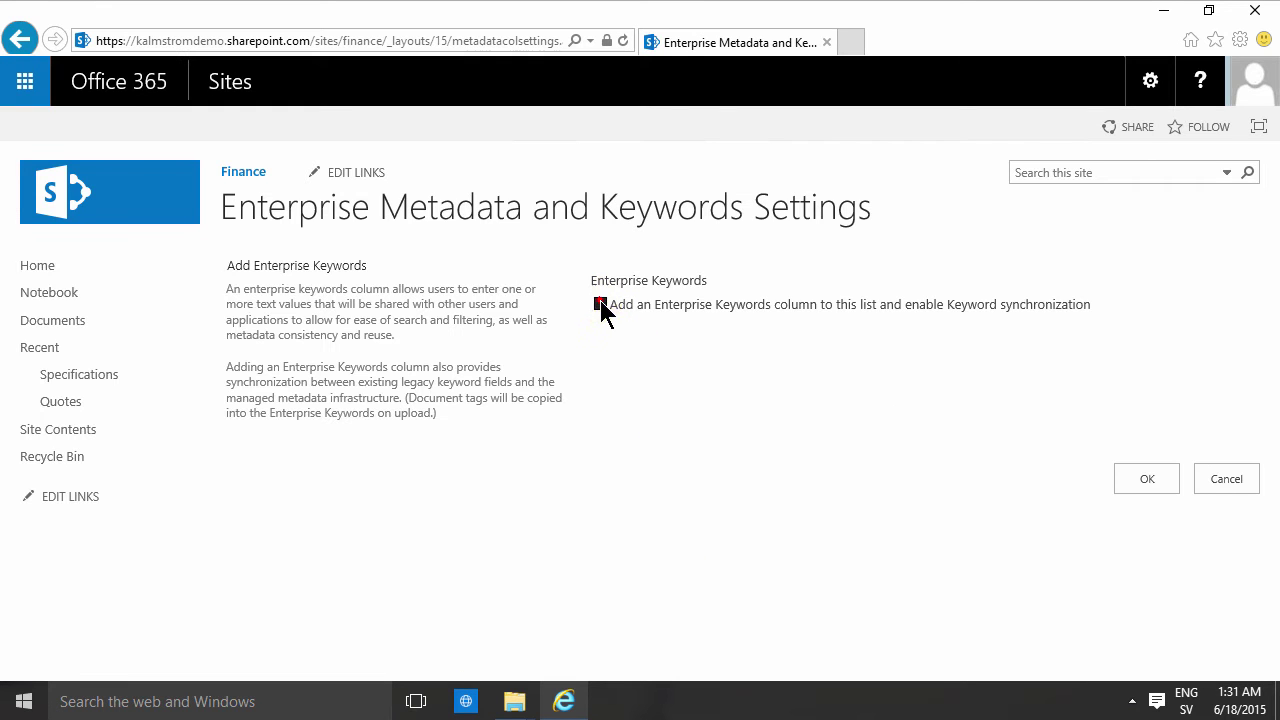
left_click(1144, 478)
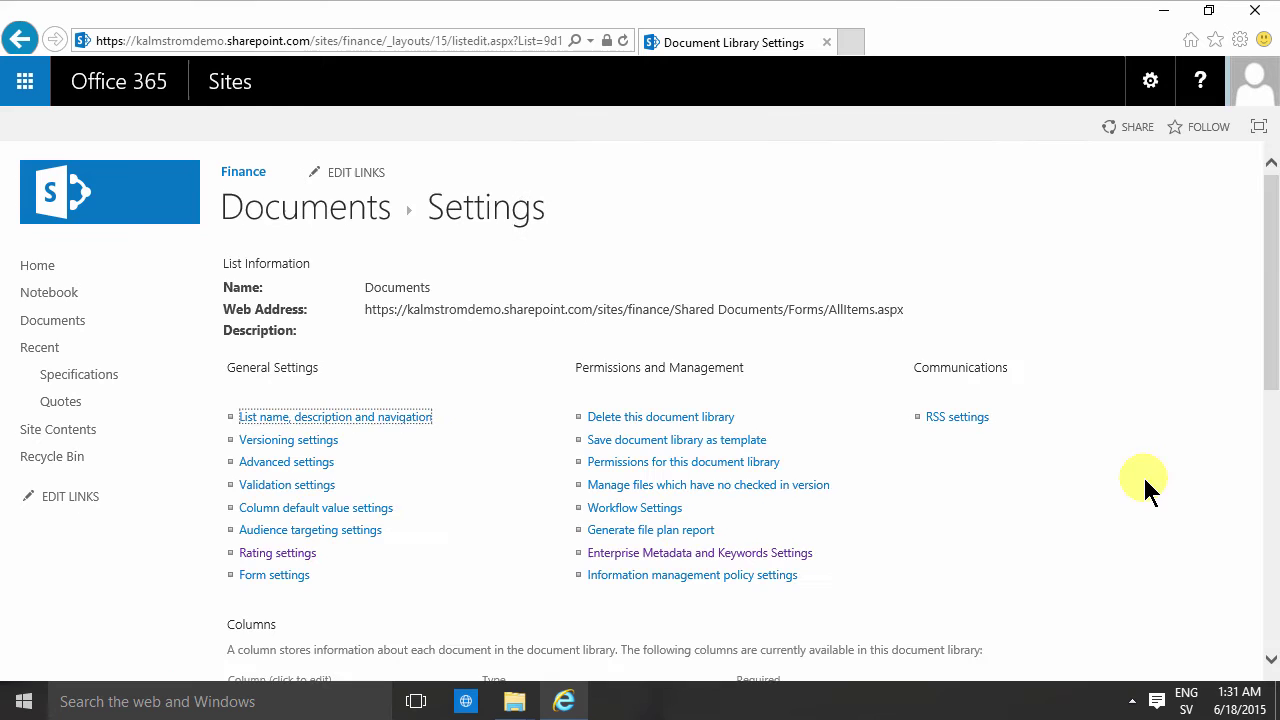
scroll(720, 525, "down", 5)
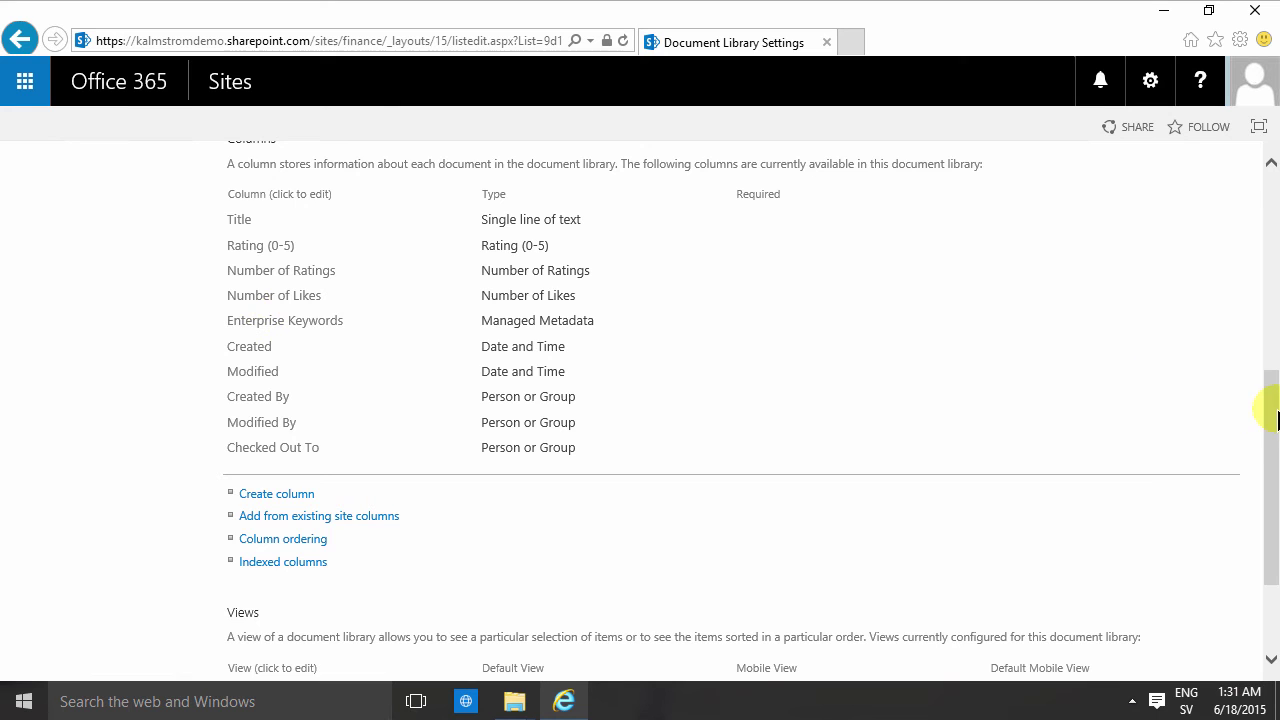
left_click_drag(1278, 403, 1270, 160)
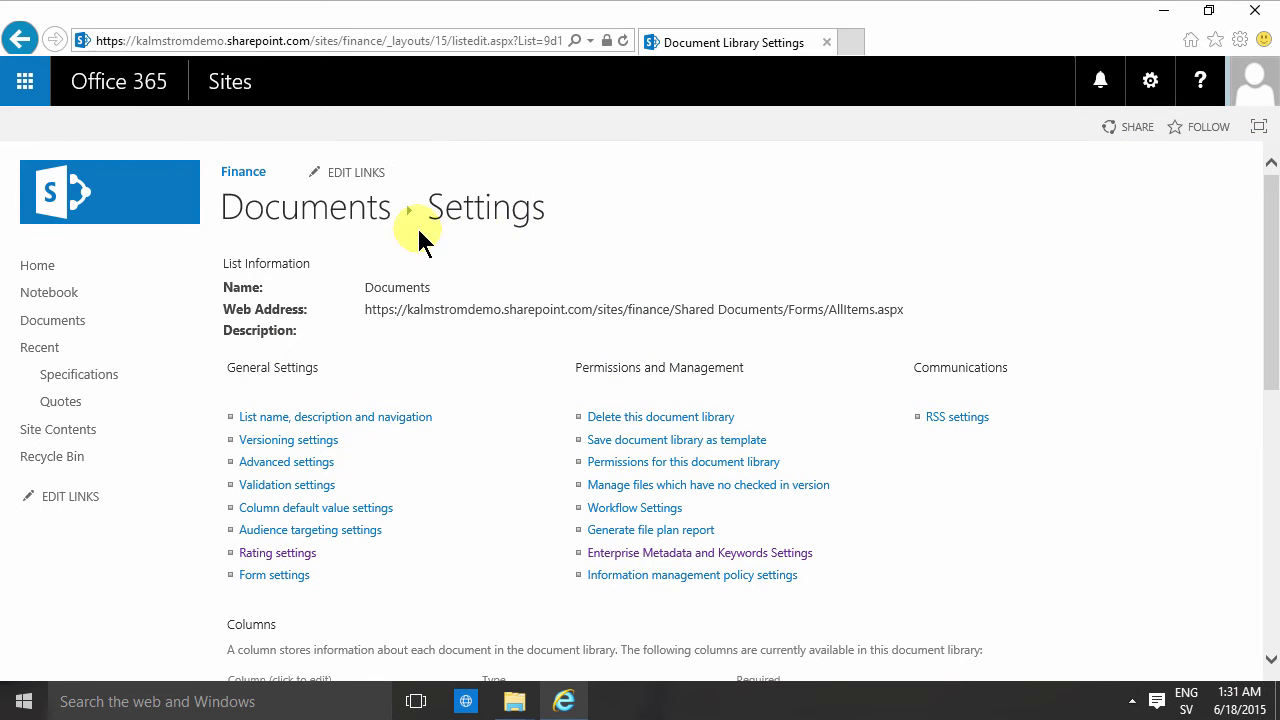
Return to the Documents library and display the Enterprise Keywords column in its All Documents view
left_click(323, 205)
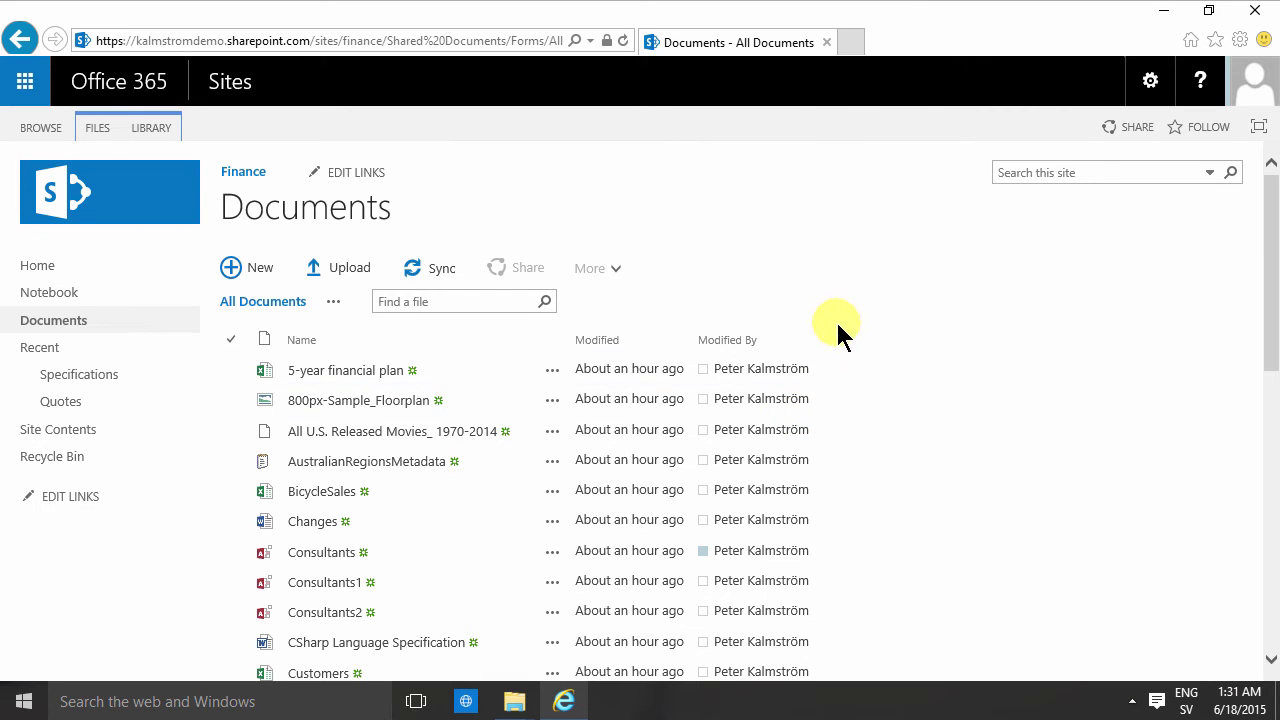
left_click(334, 302)
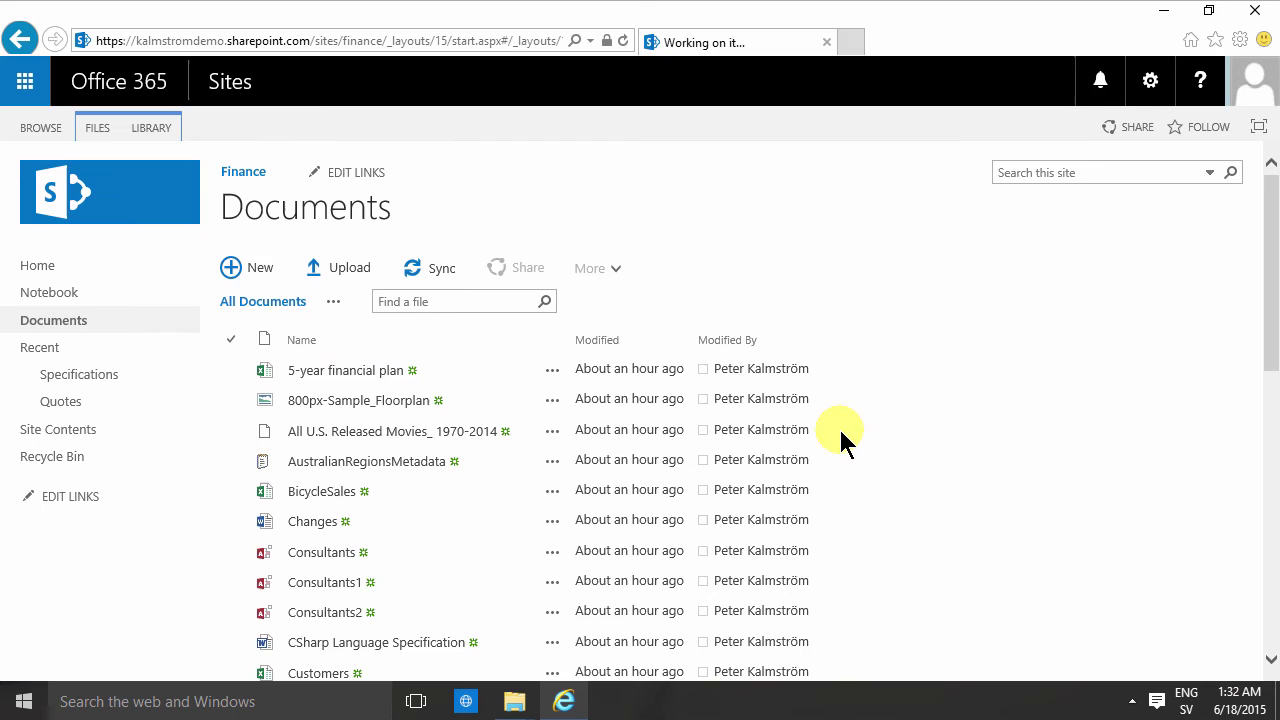
scroll(840, 440, "down", 5)
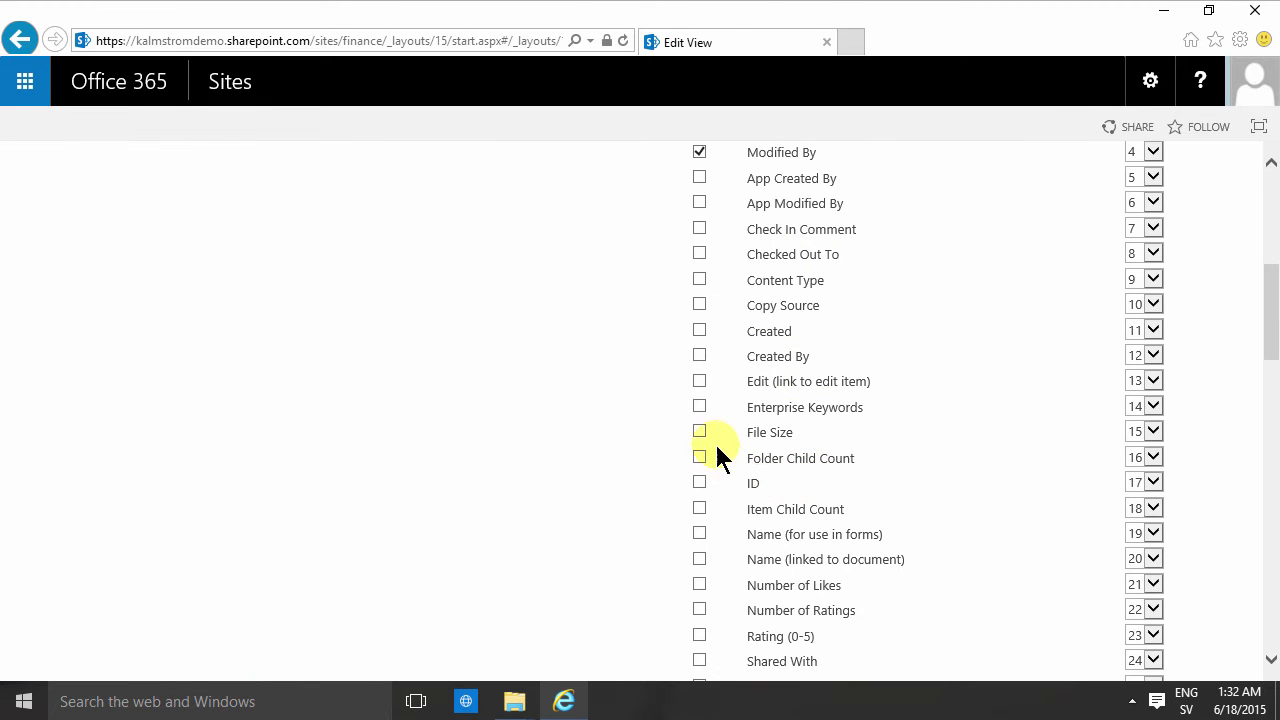
left_click(699, 406)
scroll(880, 370, "up", 5)
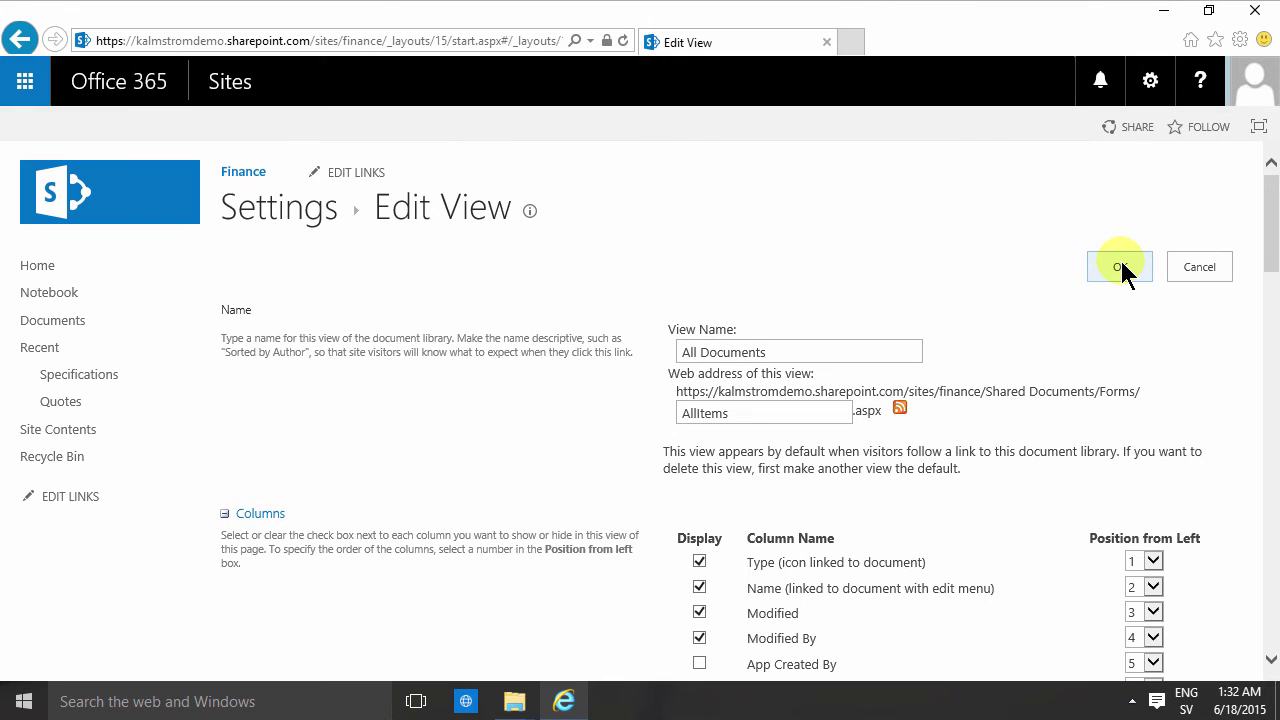
left_click(1120, 266)
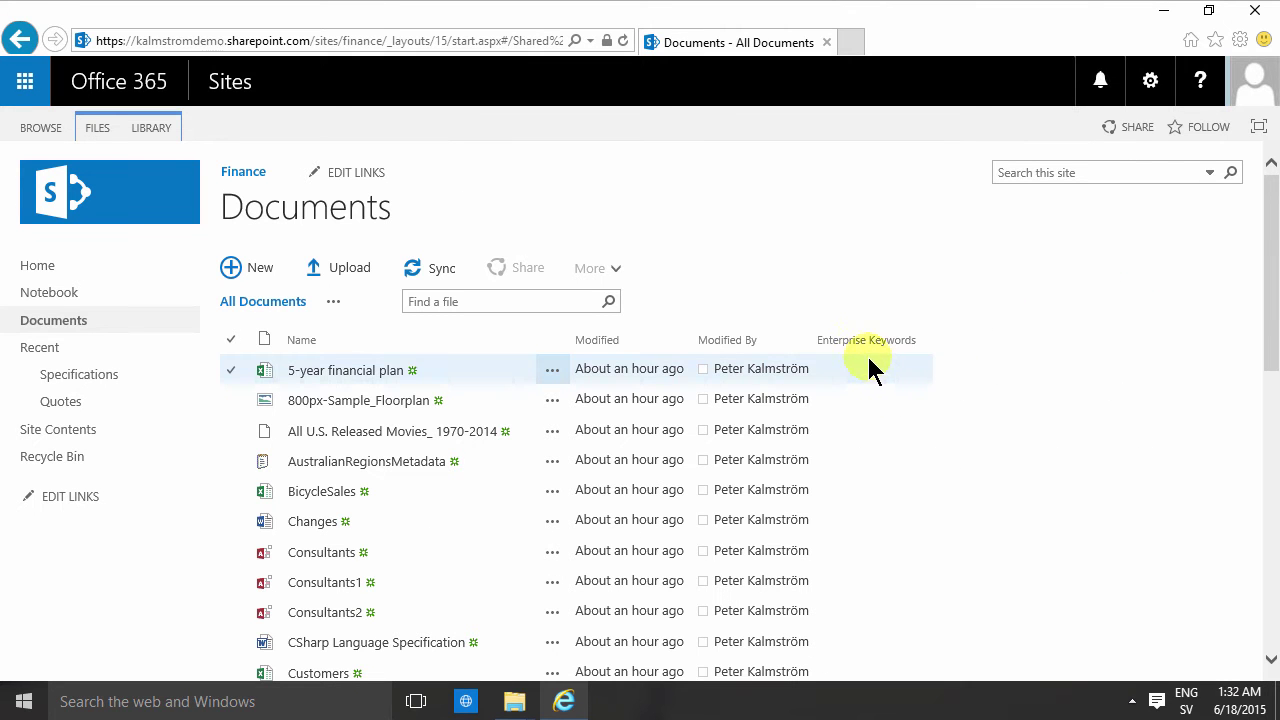
Edit the properties of the 5-year financial plan file and save it with the enterprise keyword "Long term planning"
left_click(231, 371)
left_click(100, 127)
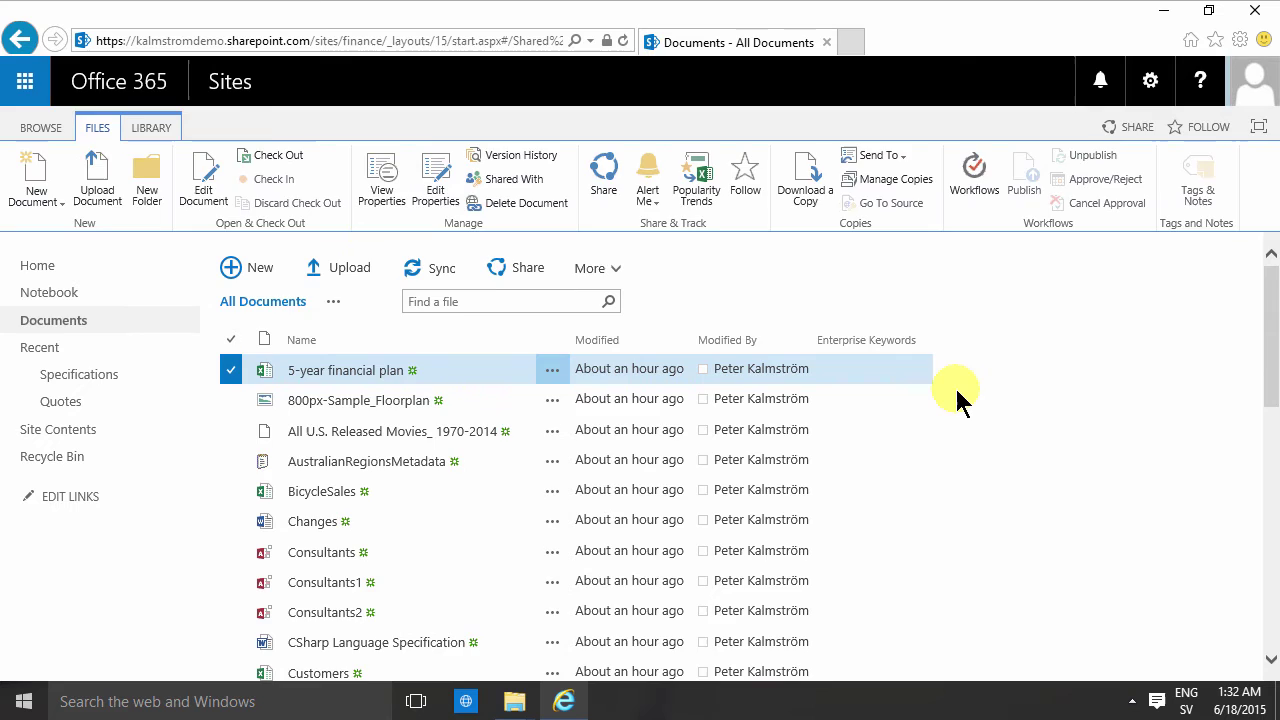
left_click(413, 348)
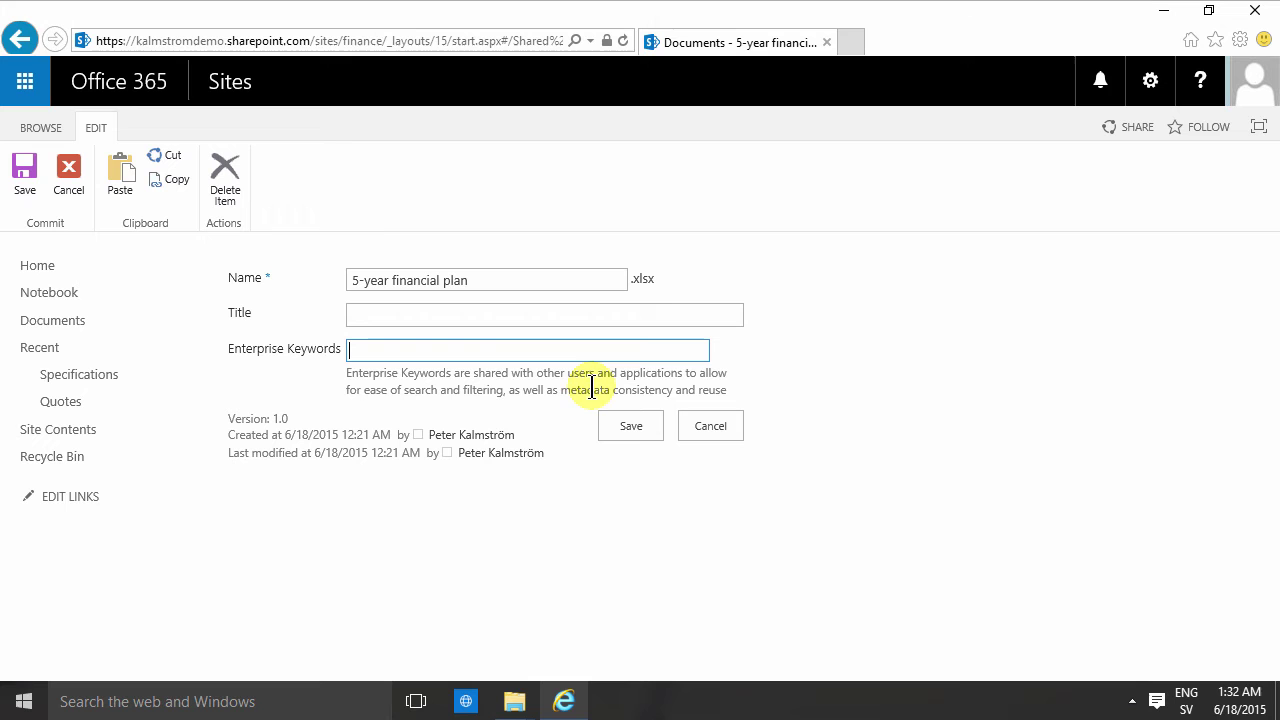
type("Long term ")
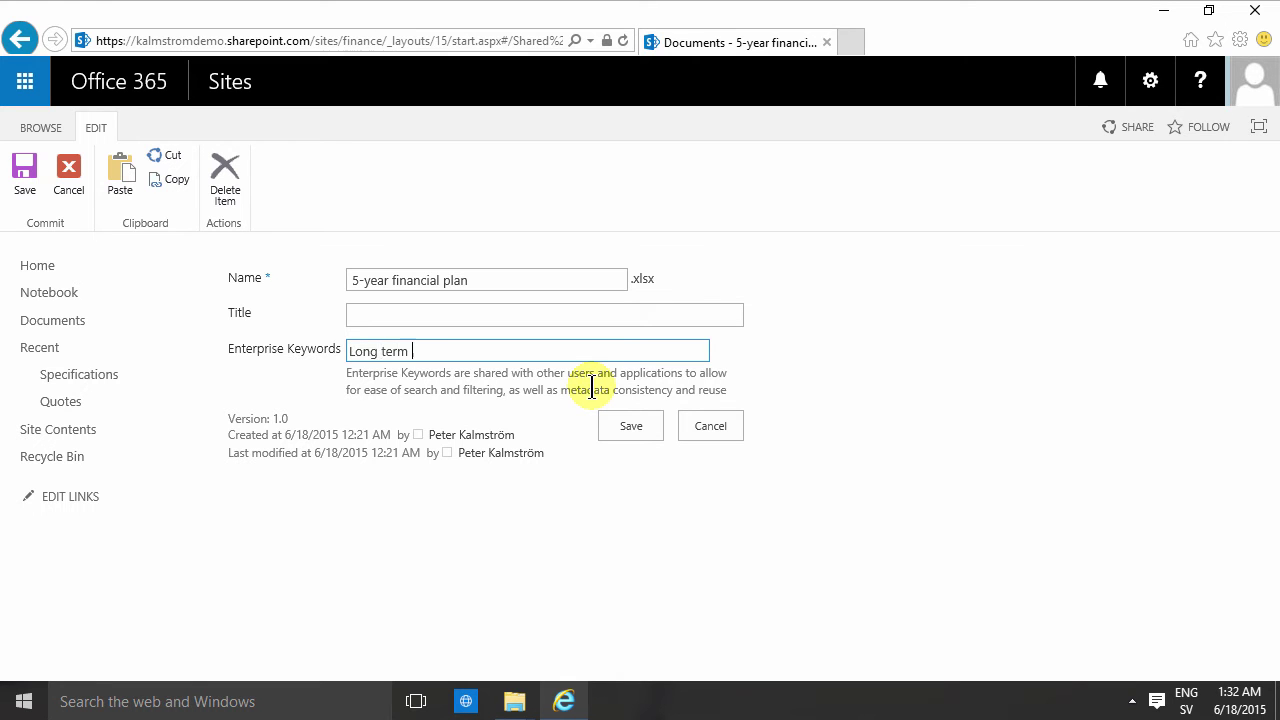
type("planning")
left_click(631, 426)
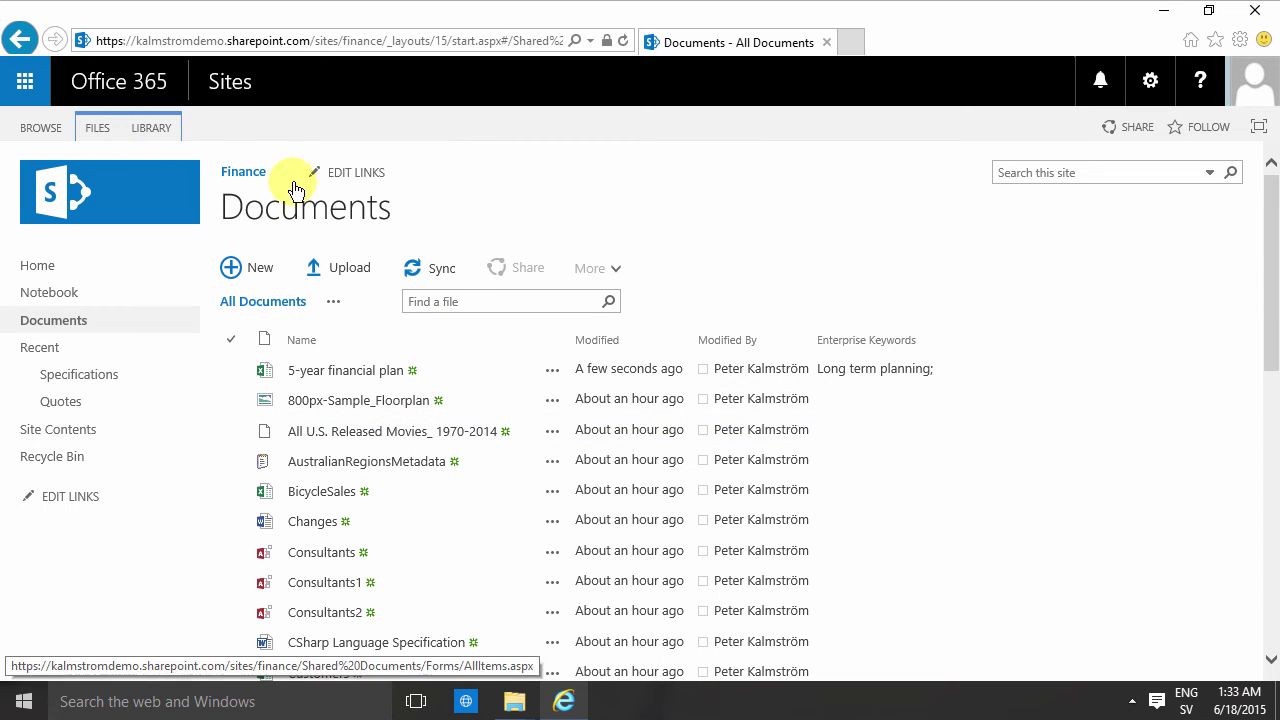
Open the library in Quick Edit and assign the existing keyword "Long term planning" to BicycleSales
left_click(150, 127)
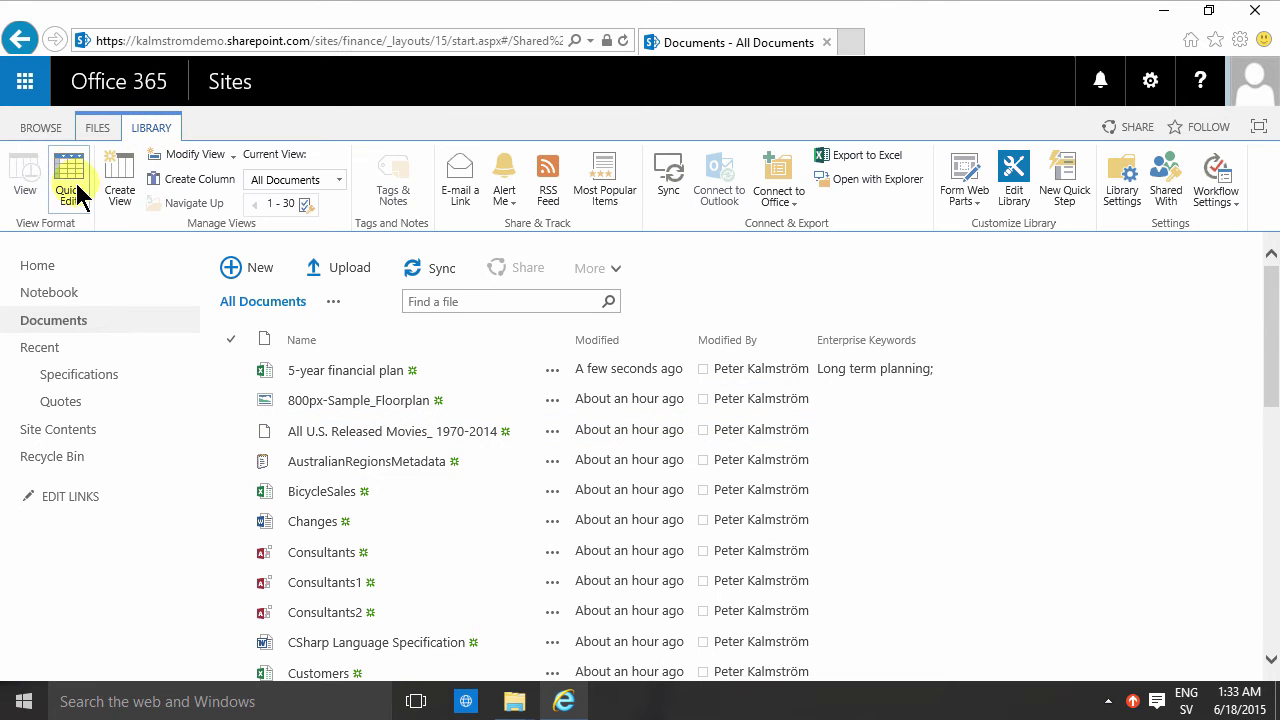
left_click(69, 170)
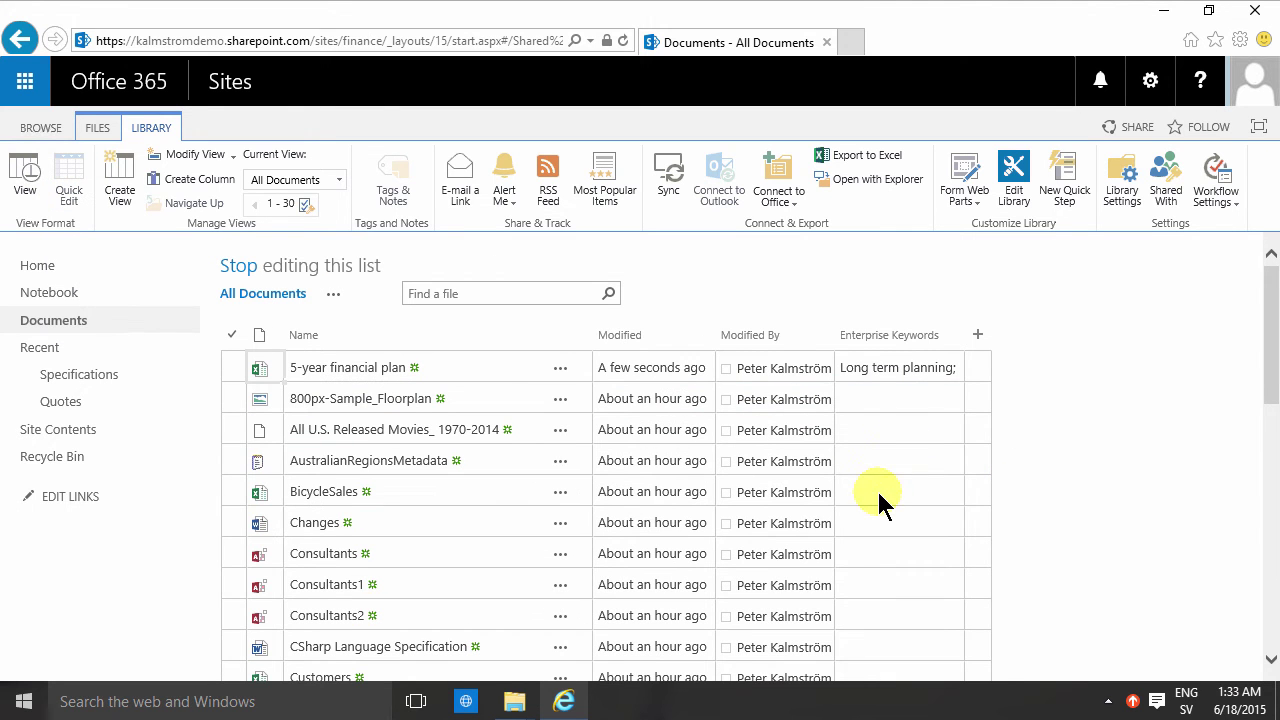
left_click(881, 492)
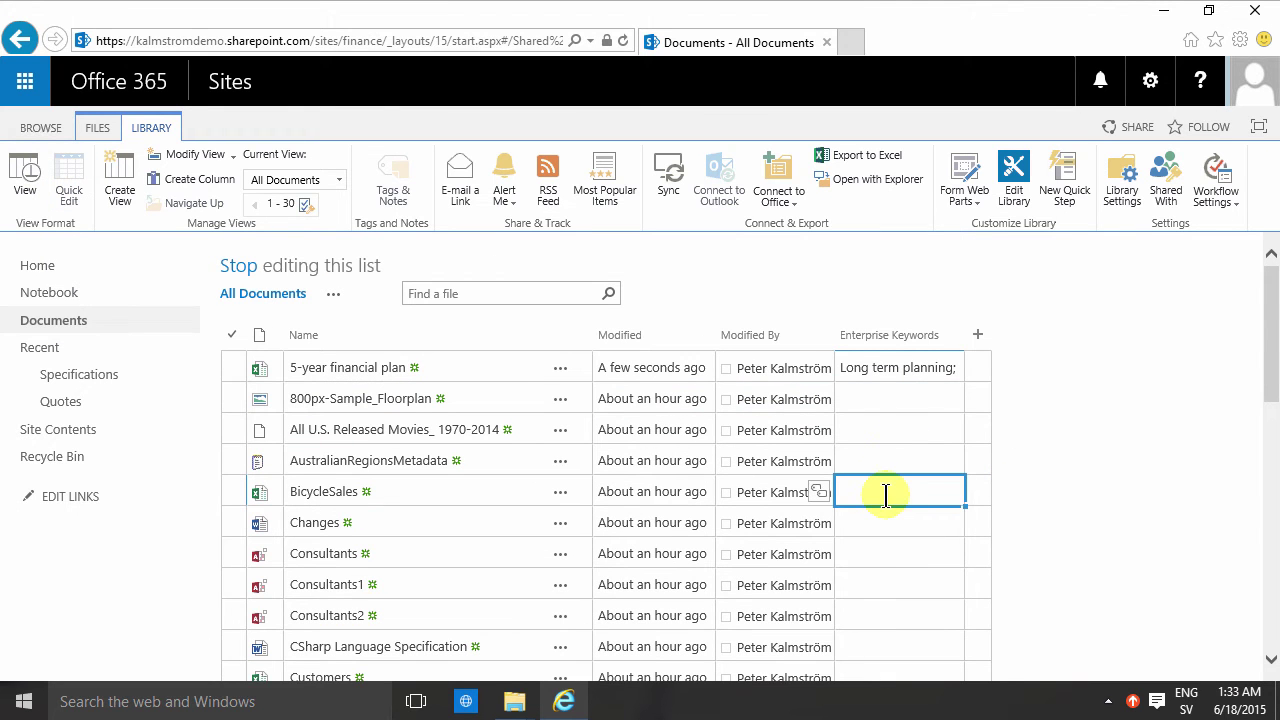
left_click(884, 495)
type("lon")
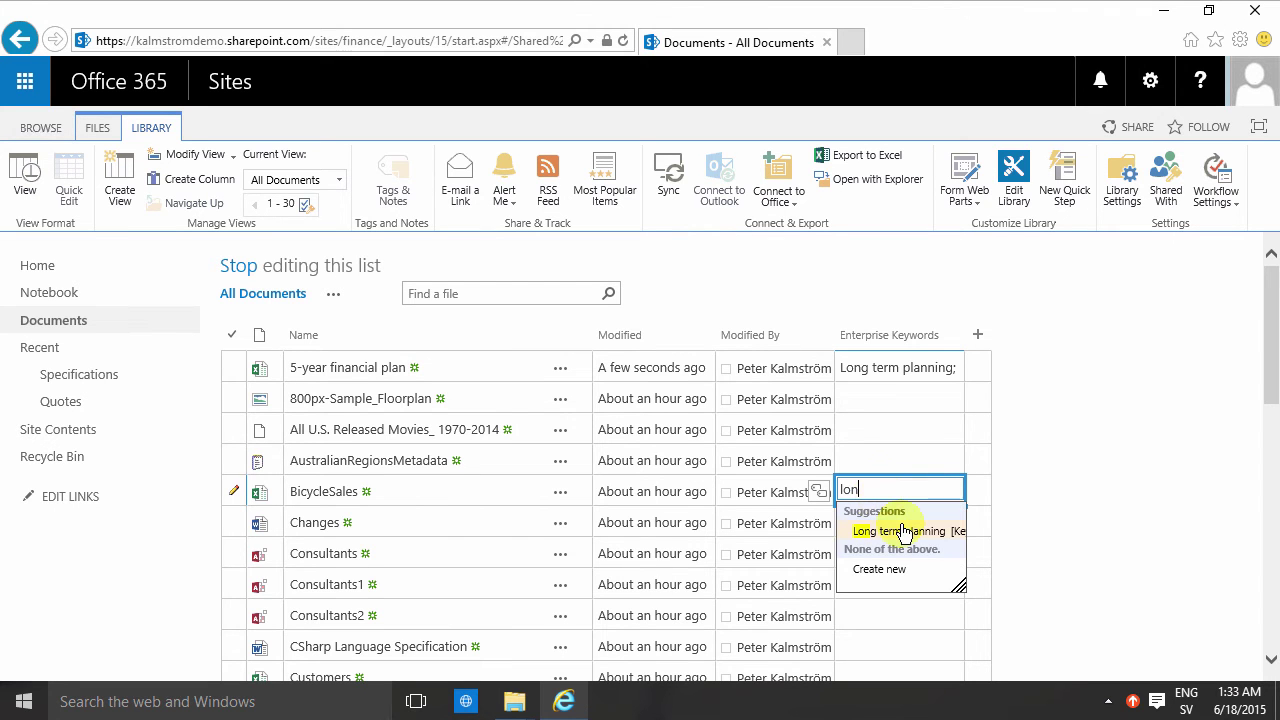
left_click(897, 531)
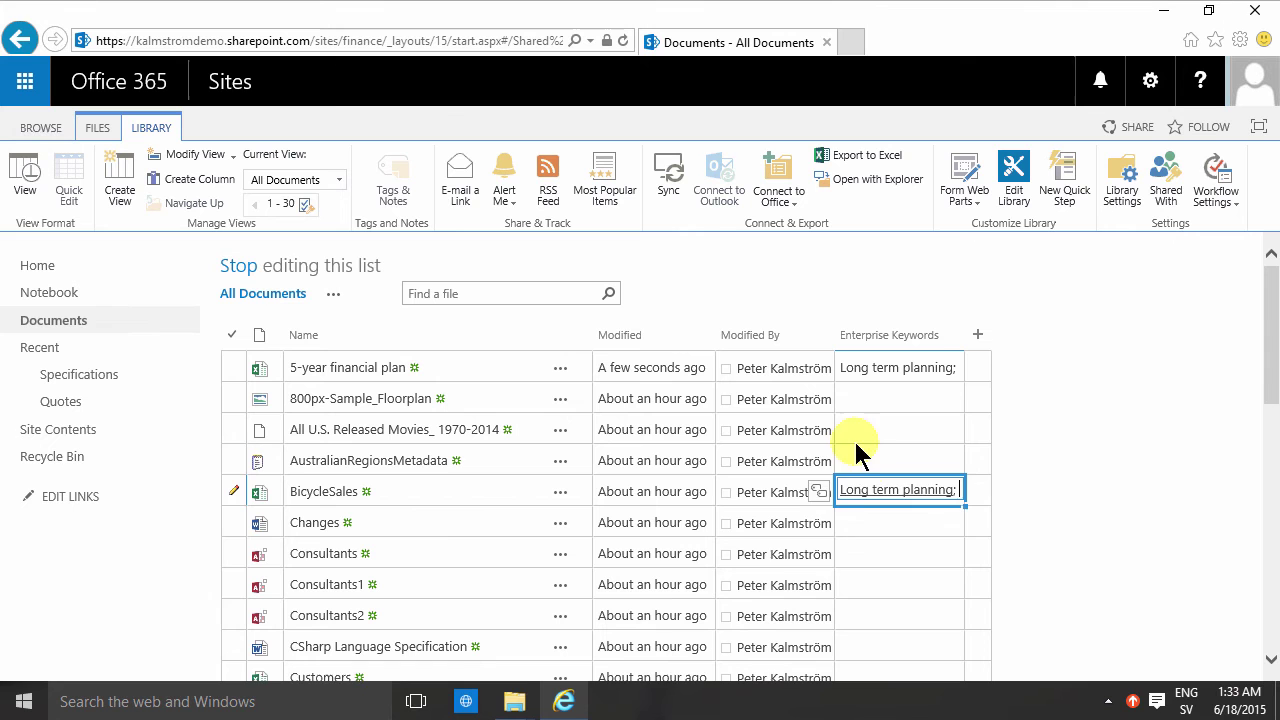
Enter the new enterprise keyword "Documentation" for the Changes document
left_click(850, 521)
left_click(851, 521)
type("D")
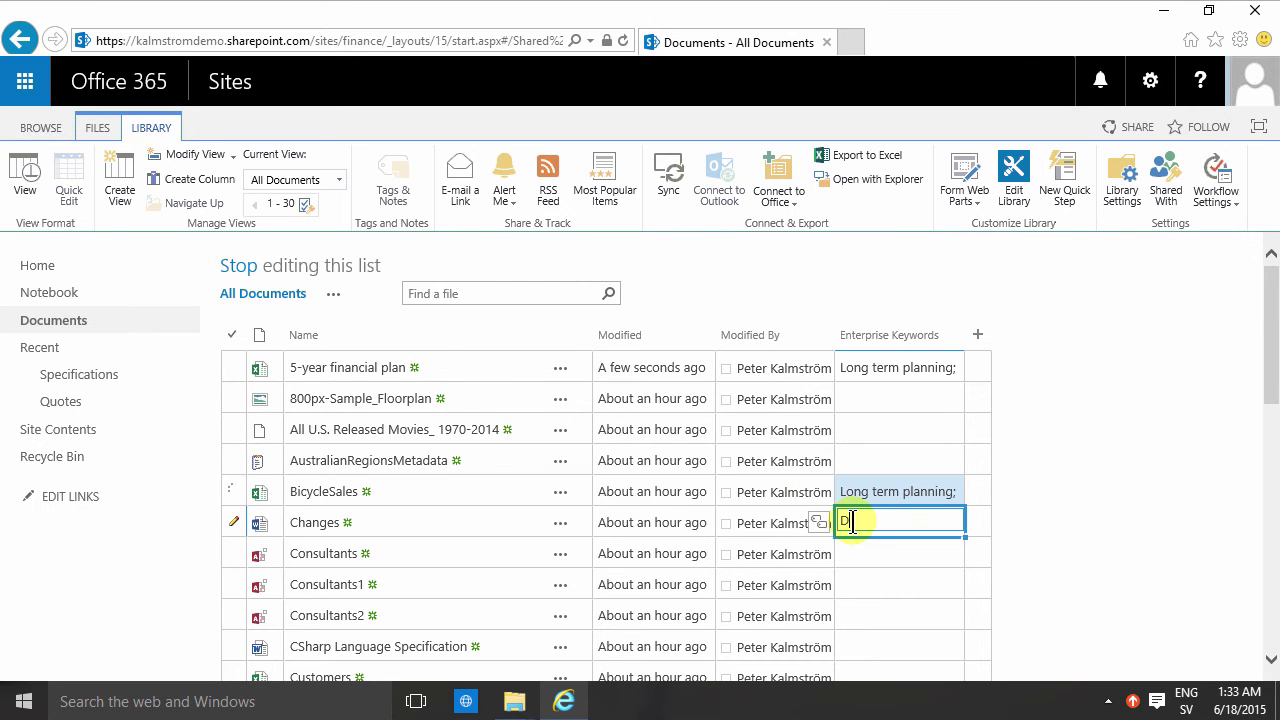
type("ocumentation;")
left_click(877, 571)
Assign the suggested existing keyword "Documentation" to the CSharp Language Specification document
scroll(877, 571, "down", 1)
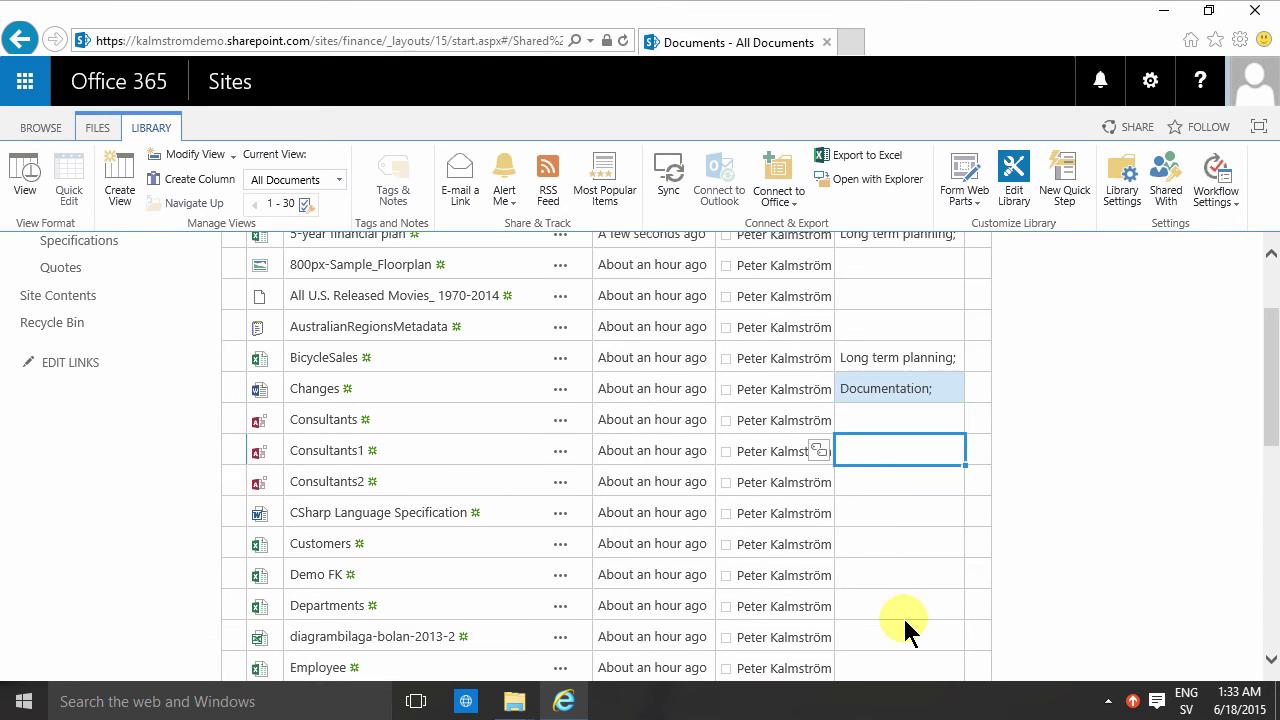
left_click(869, 512)
type("d")
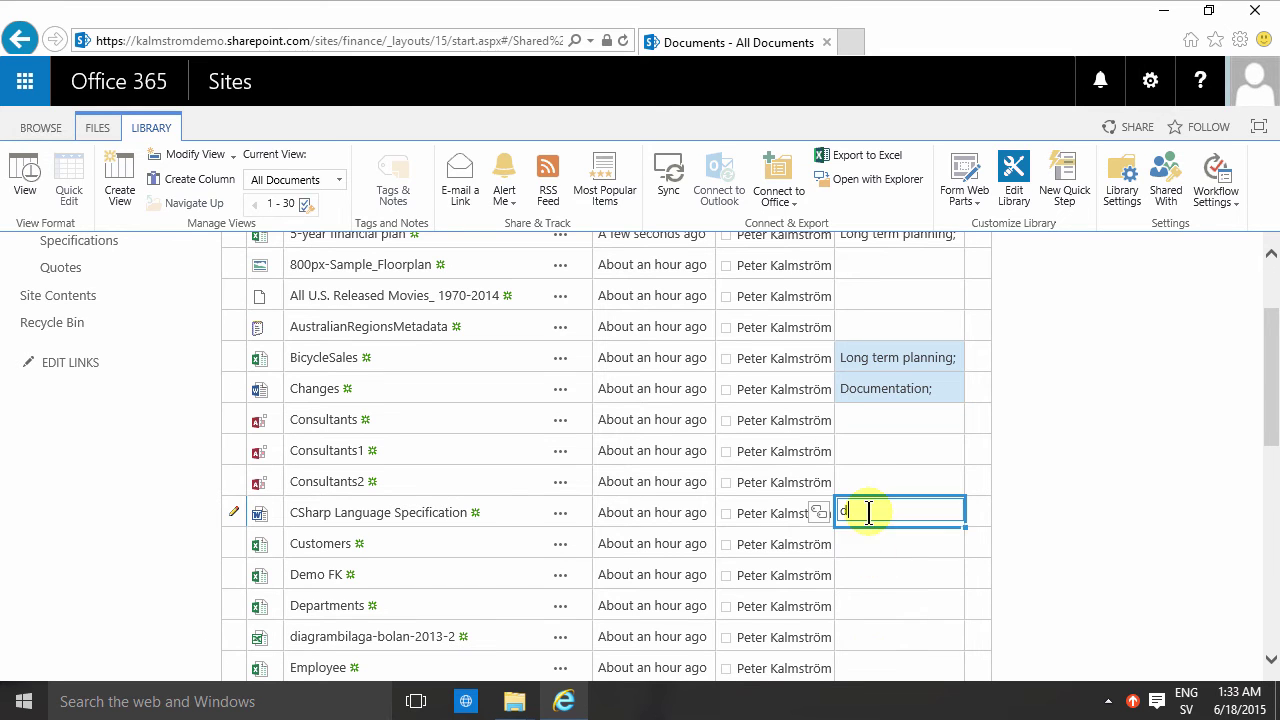
type("o")
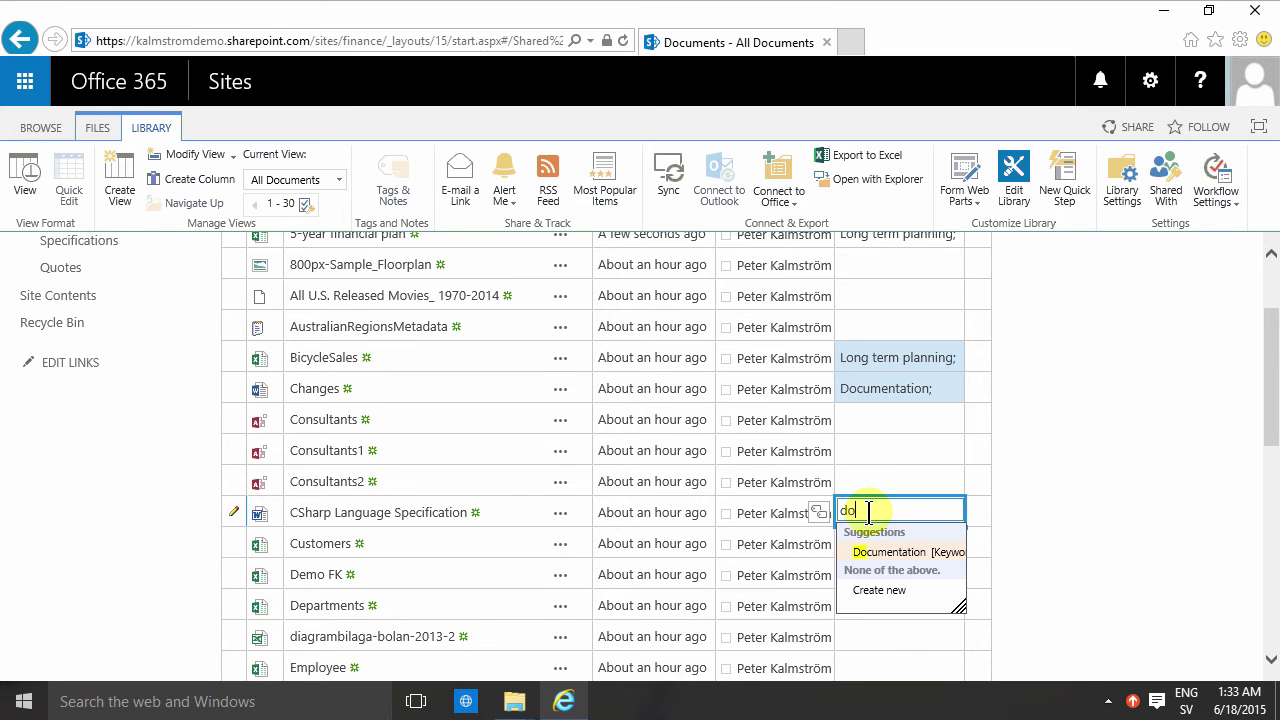
left_click(908, 552)
left_click(889, 450)
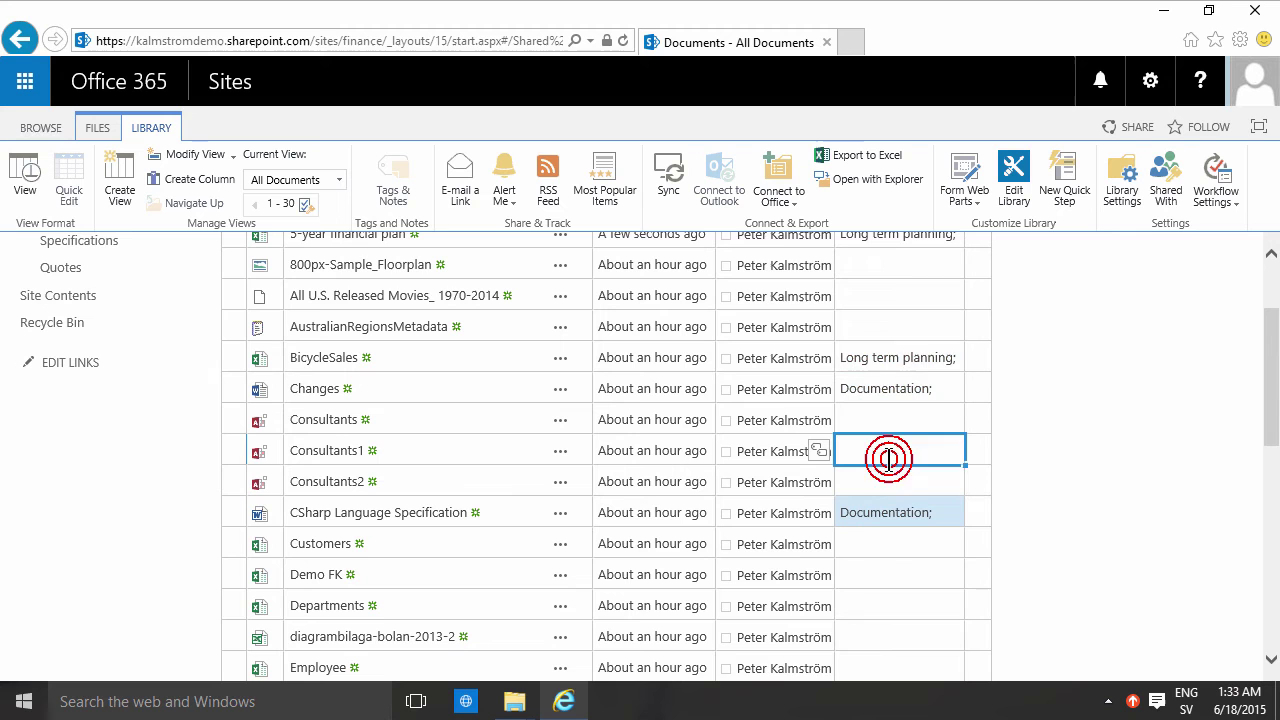
scroll(900, 520, "up", 3)
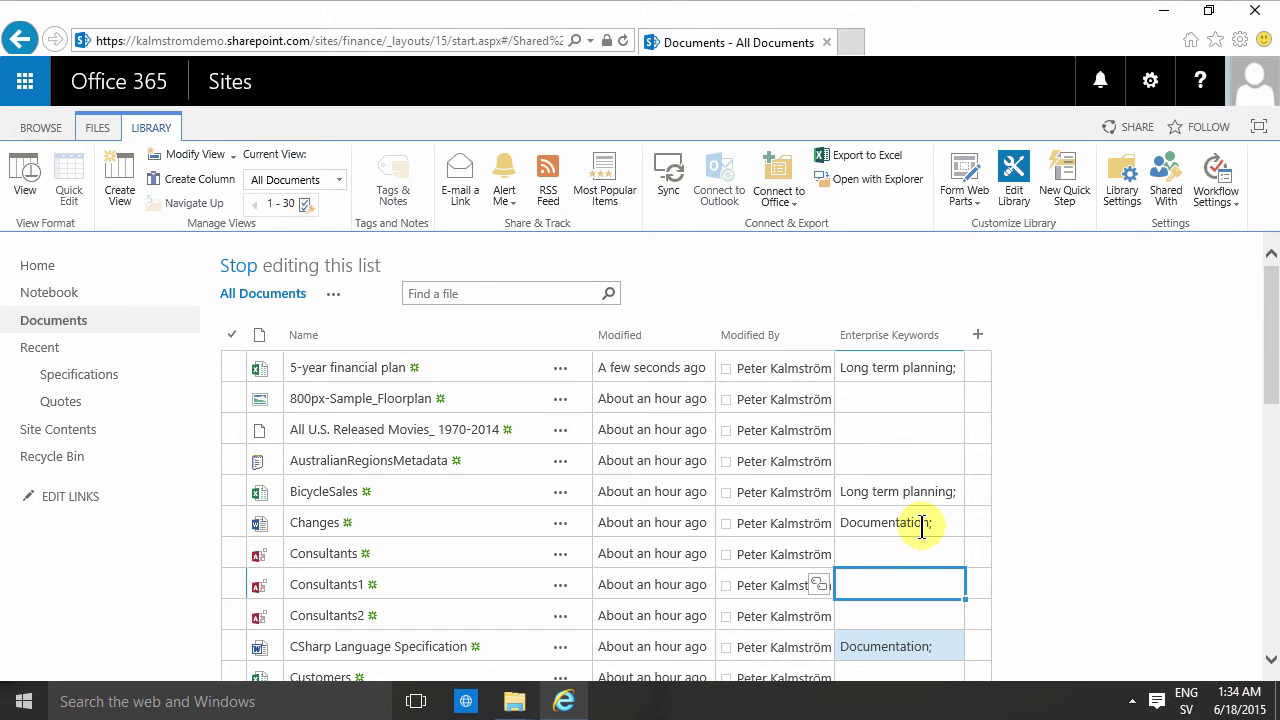
left_click(867, 430)
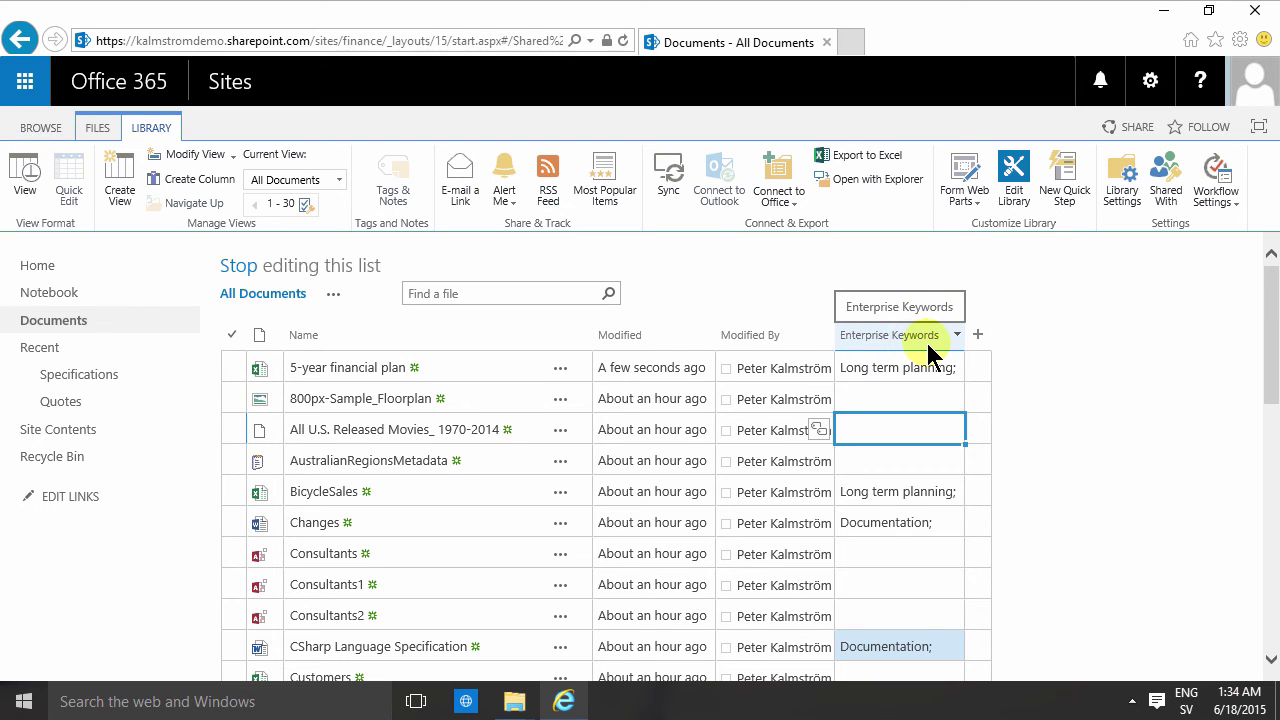
left_click(918, 400)
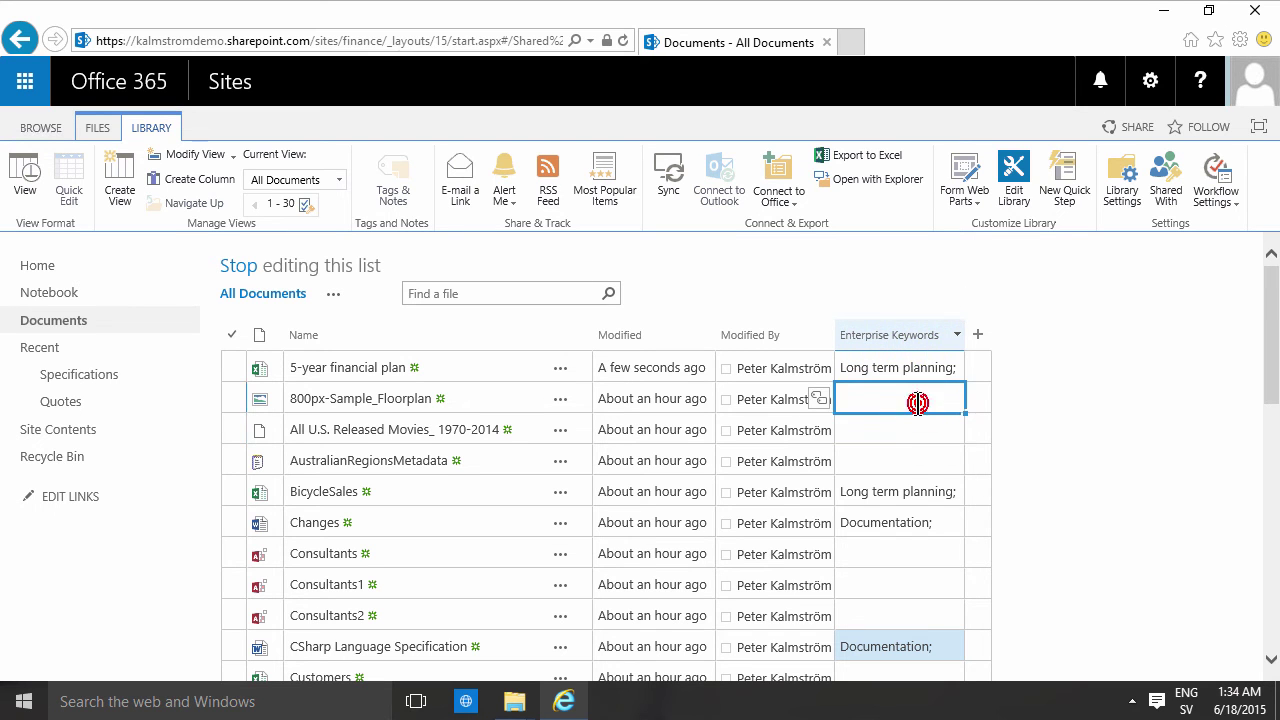
left_click(894, 426)
left_click(899, 553)
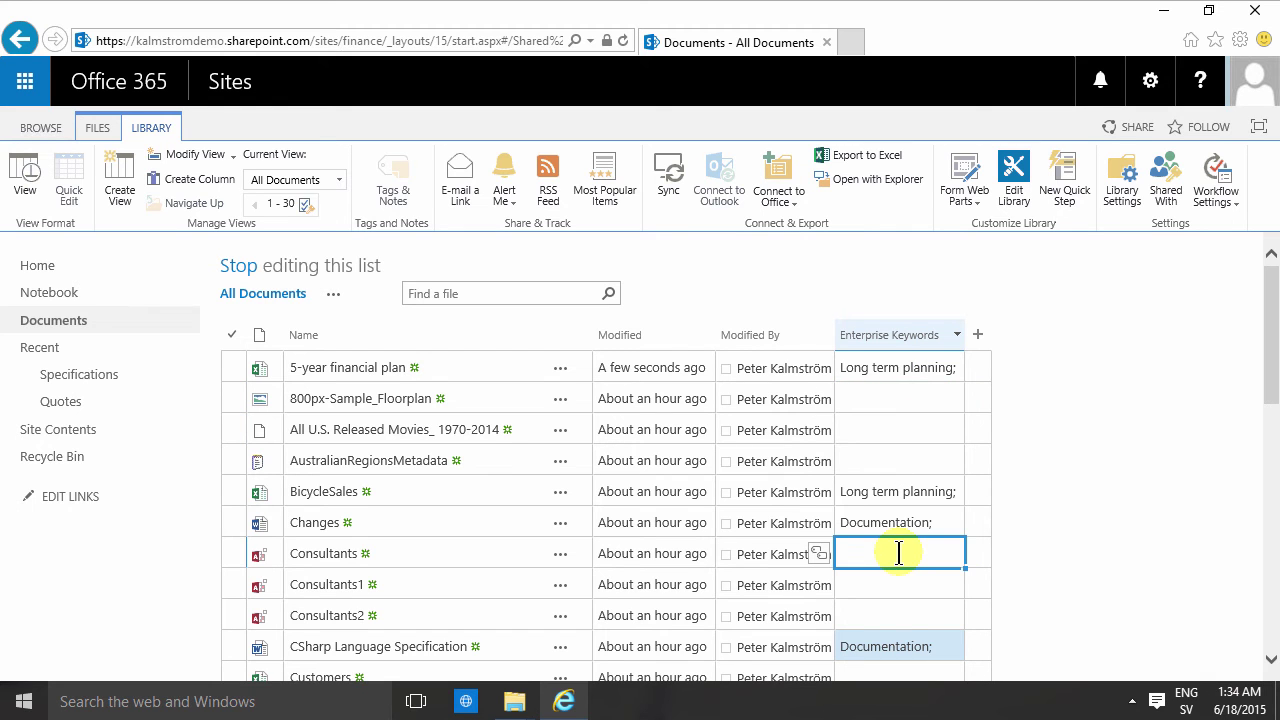
left_click(895, 585)
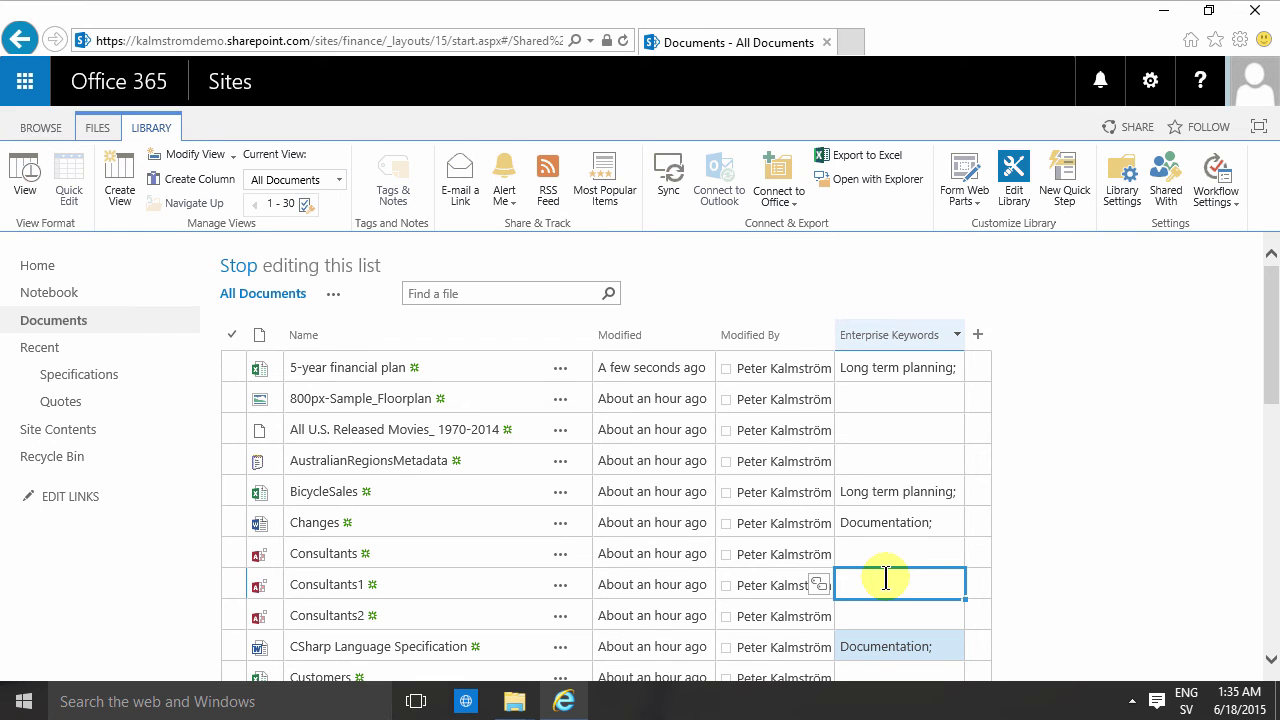
Stop editing the list and look through the keywords in the standard All Documents view
left_click(243, 266)
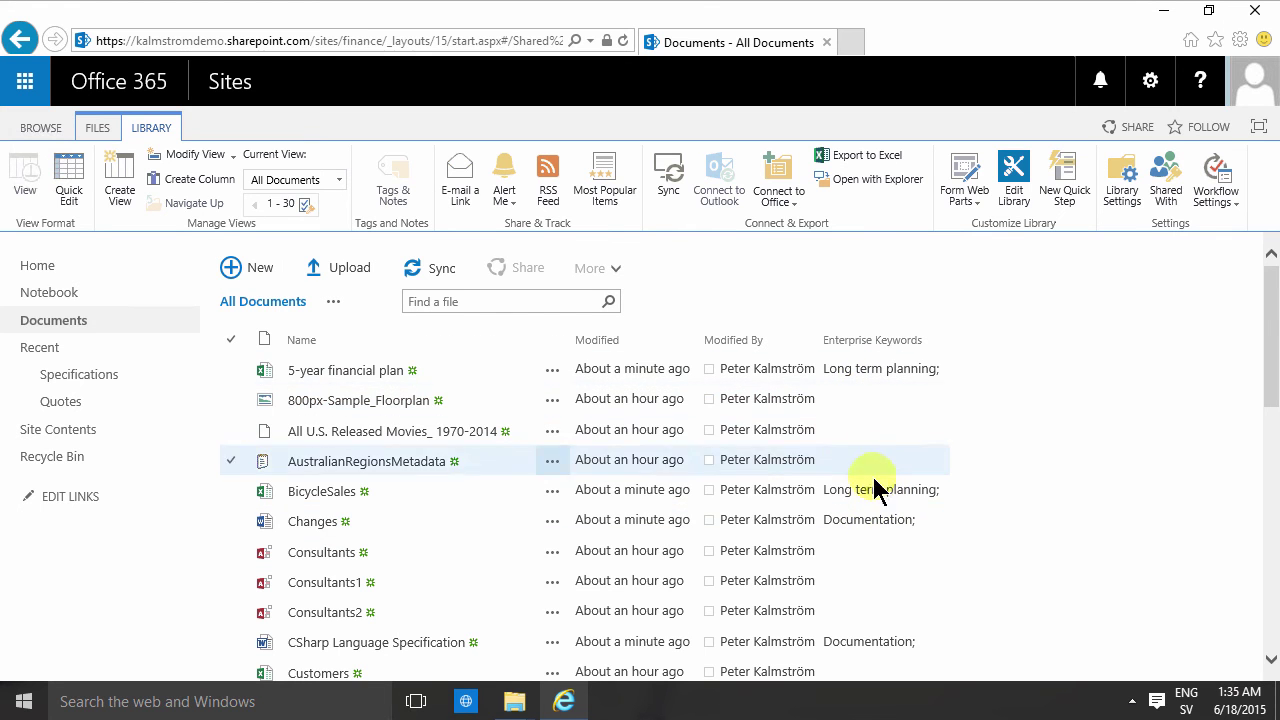
scroll(876, 632, "down", 3)
scroll(876, 632, "up", 3)
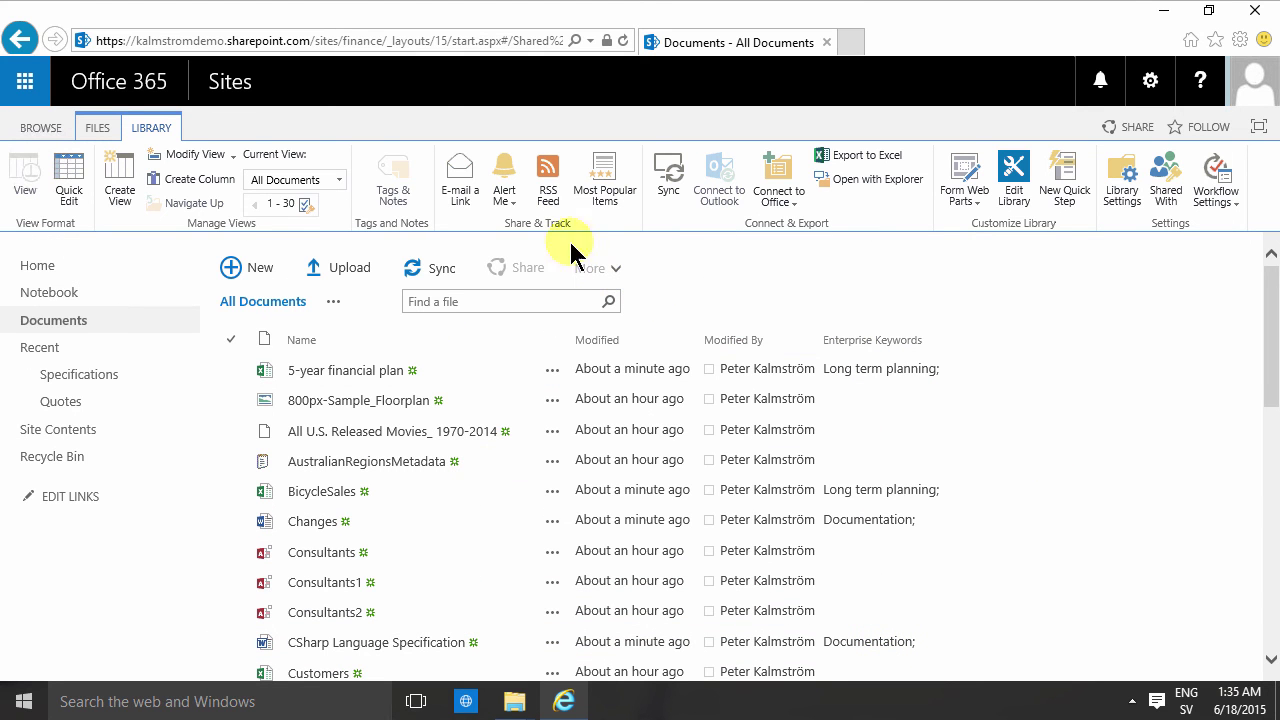
Go to the Office 365 admin center and open the SharePoint admin center from it
left_click(24, 88)
left_click(791, 325)
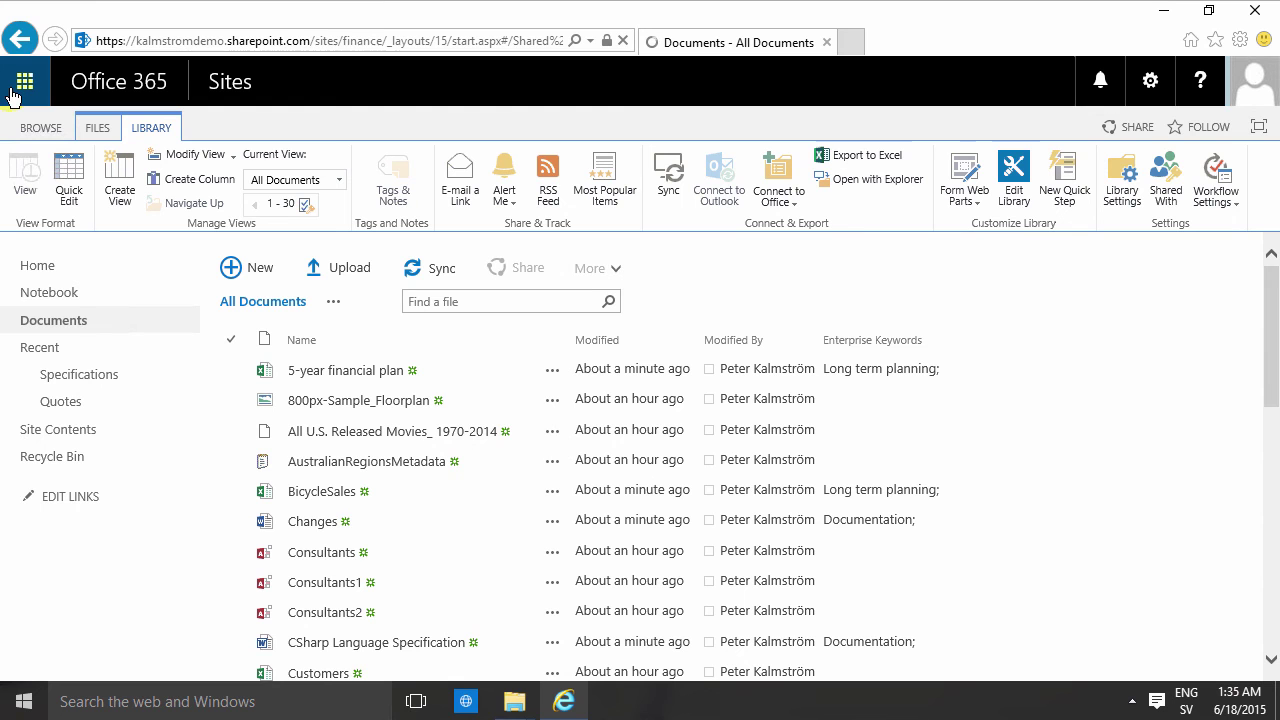
left_click(28, 116)
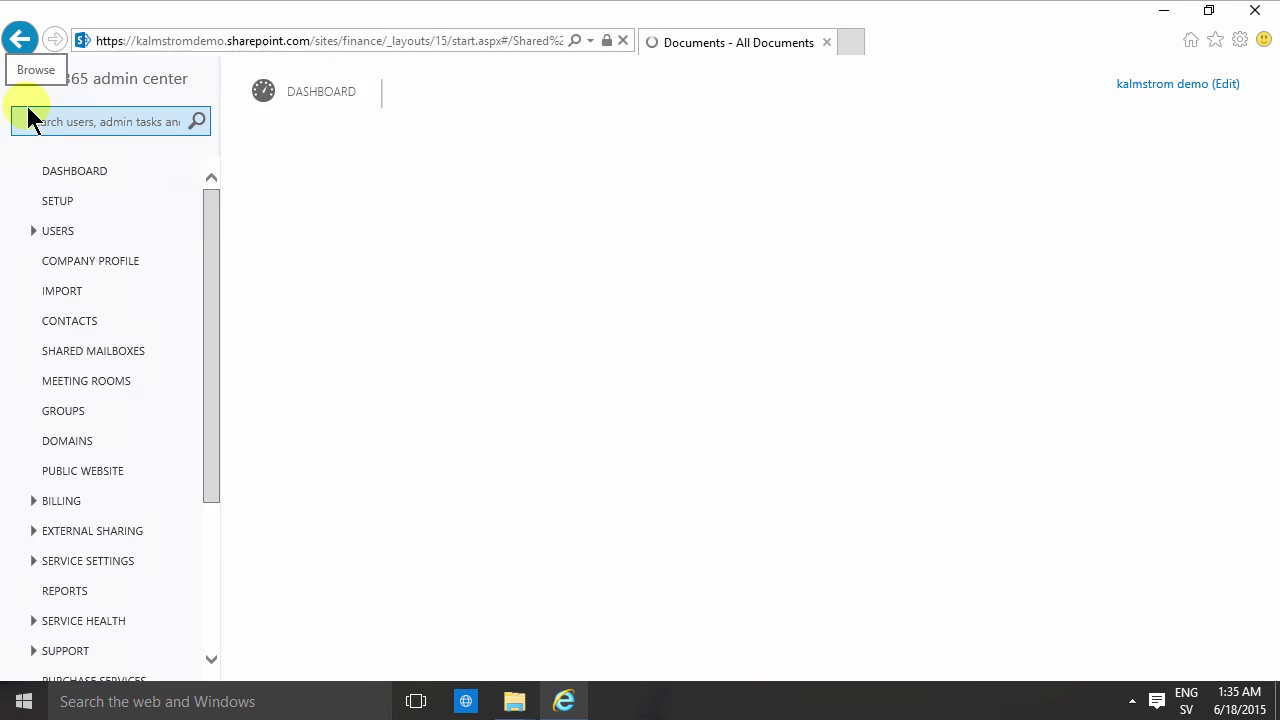
mouse_move(206, 266)
left_mouse_down()
mouse_move(229, 363)
mouse_move(222, 505)
left_mouse_up()
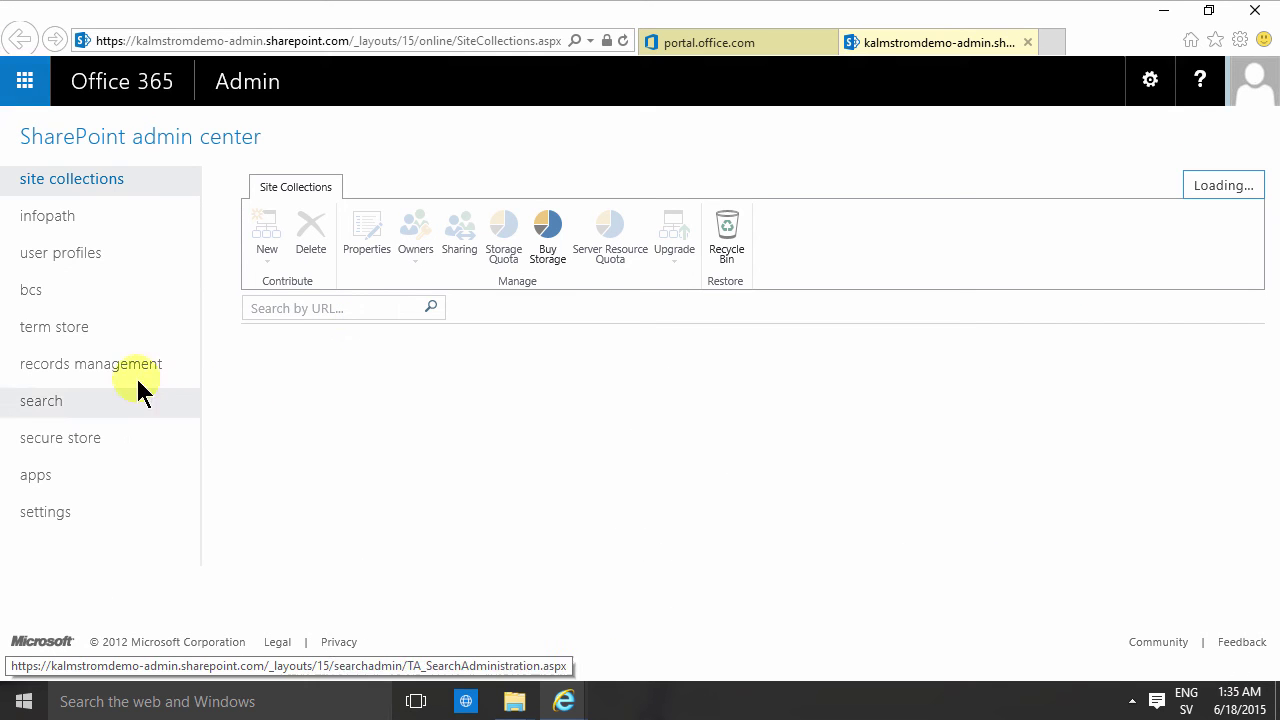
Open the term store, dismiss the trial subscription notice, and expand the System group and its Keywords term set
left_click(58, 333)
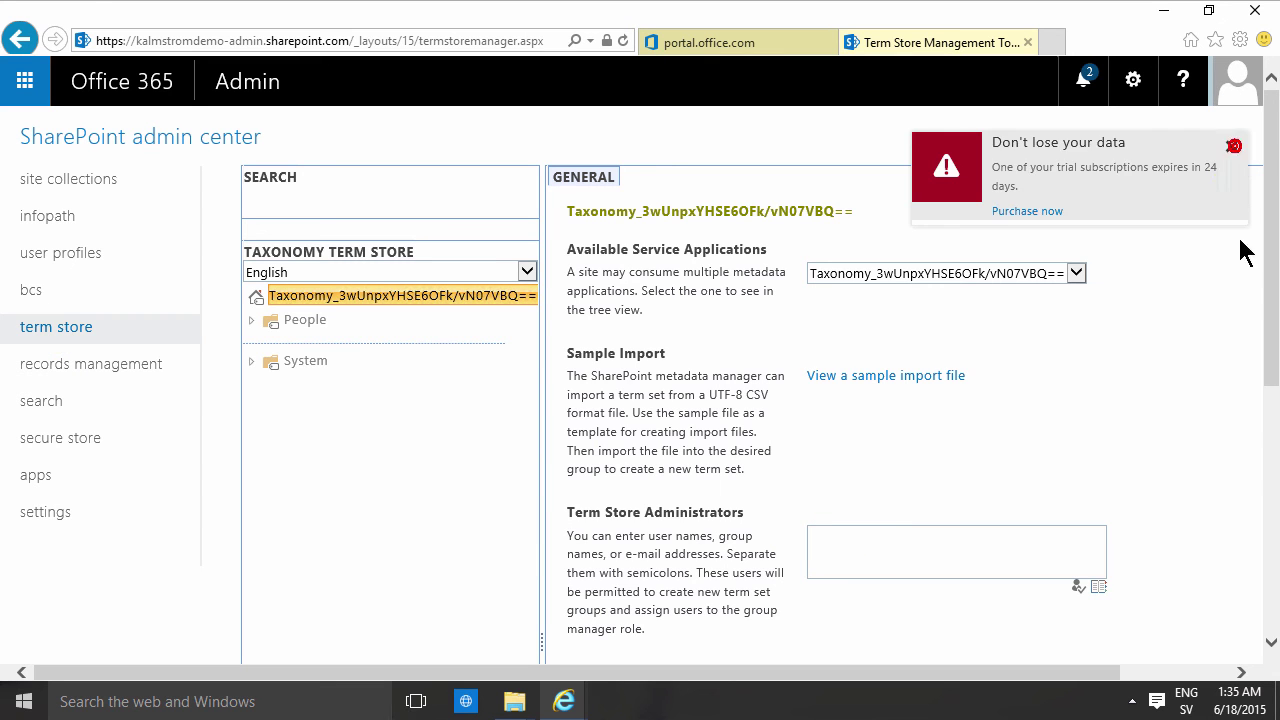
left_click(1233, 144)
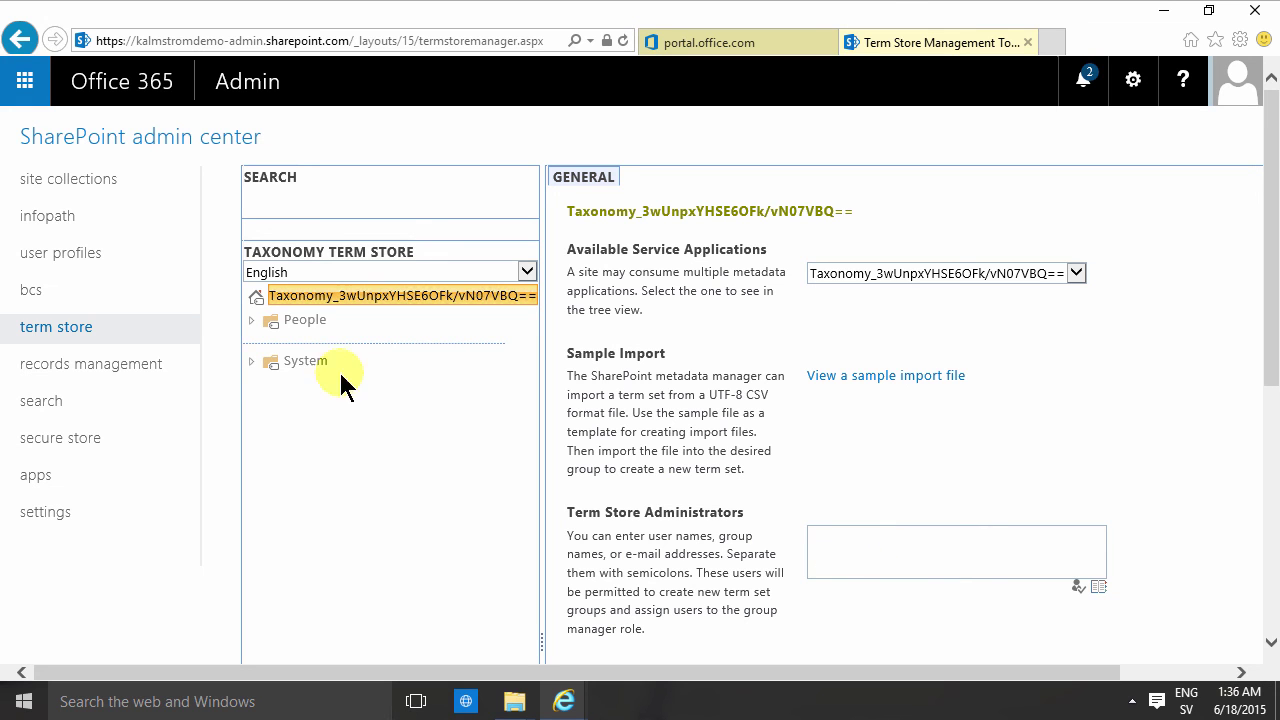
left_click(252, 359)
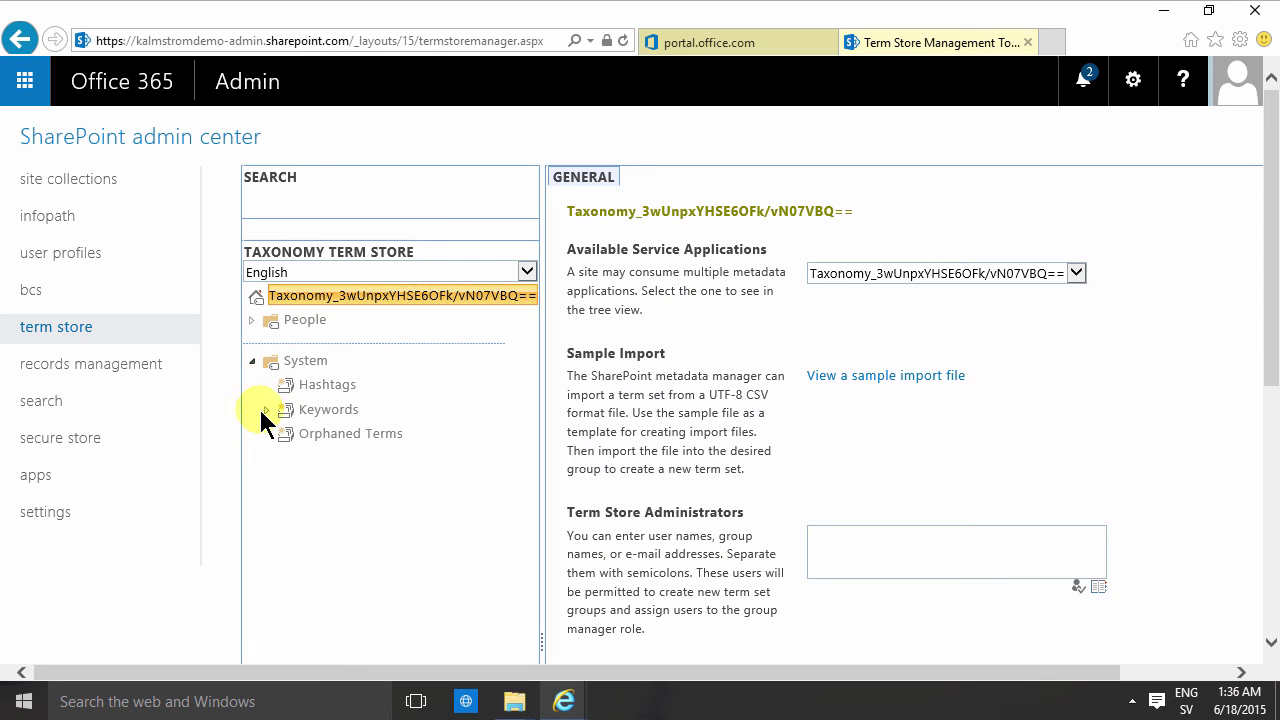
left_click(265, 409)
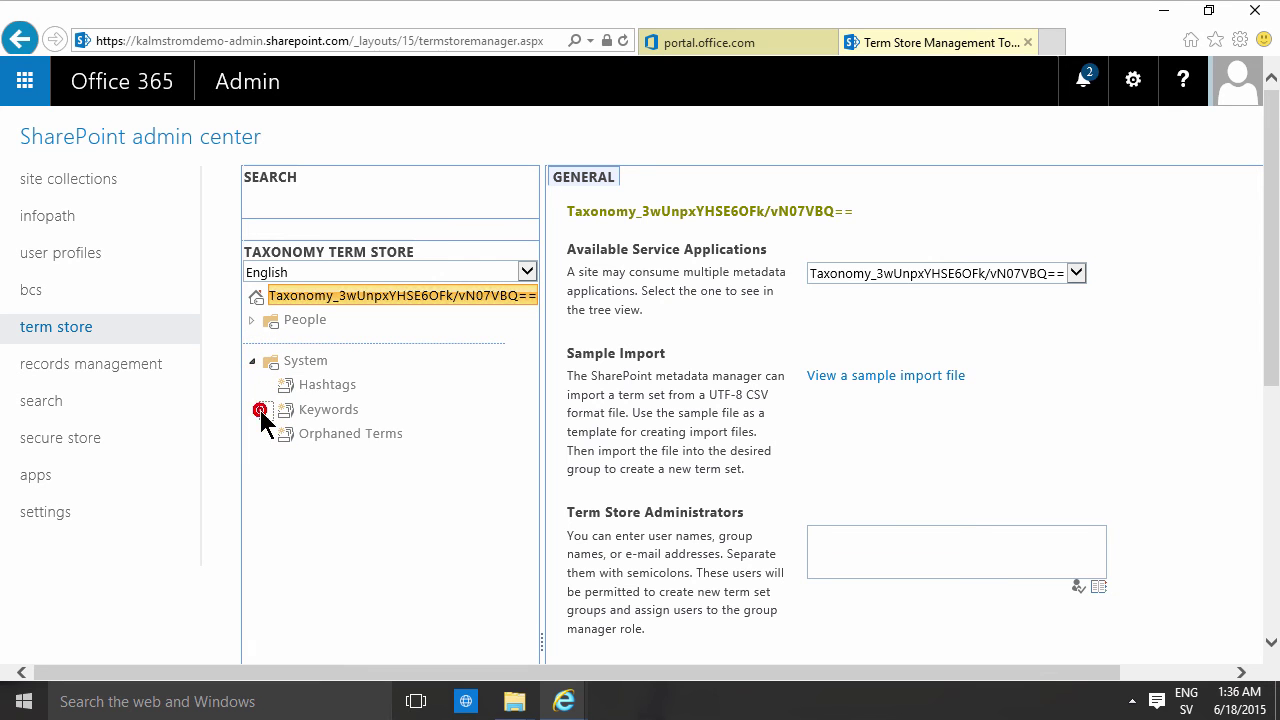
Enter the administrator's user name under Term Store Administrators, resolve it against the directory, and save the term store settings
left_click(852, 545)
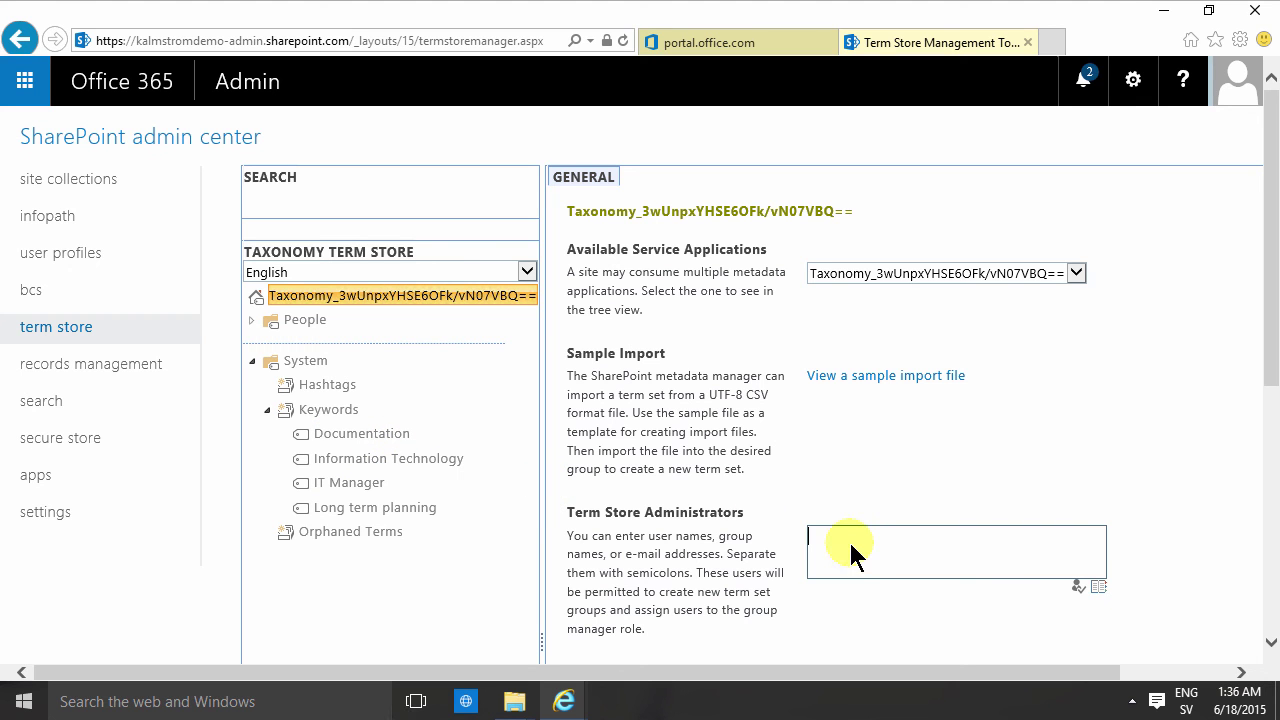
type("peter")
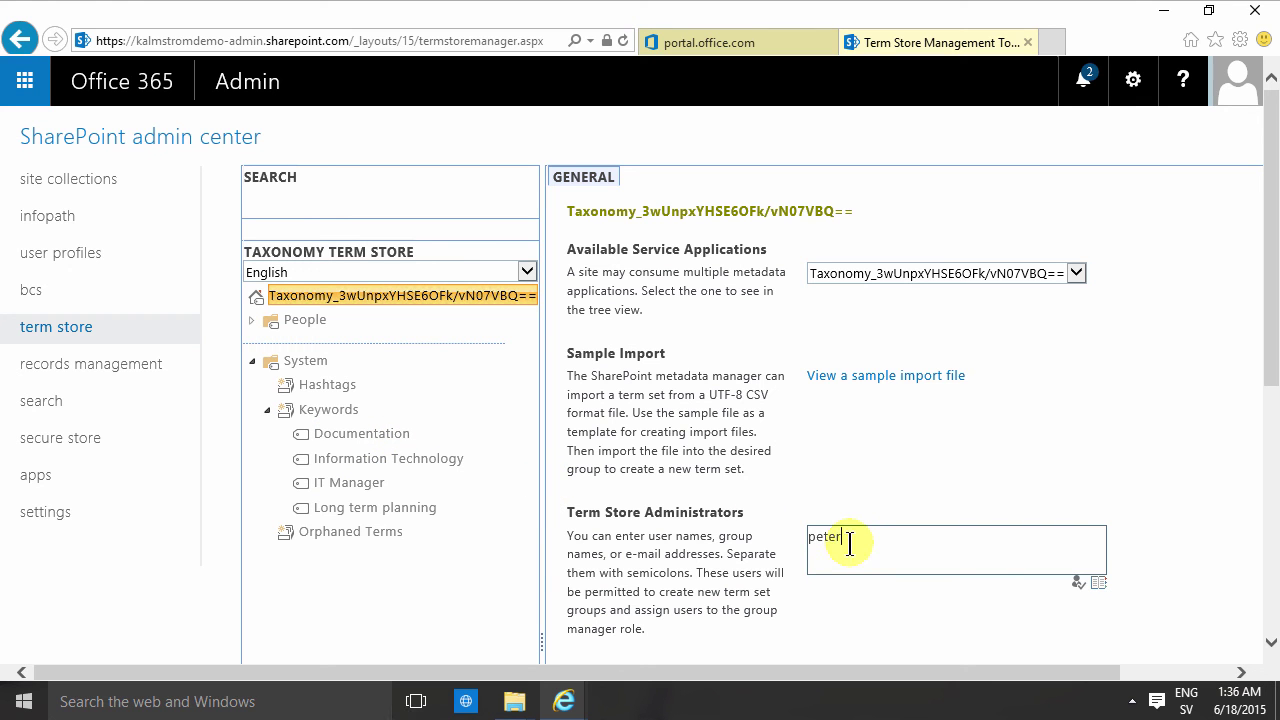
left_click(1077, 584)
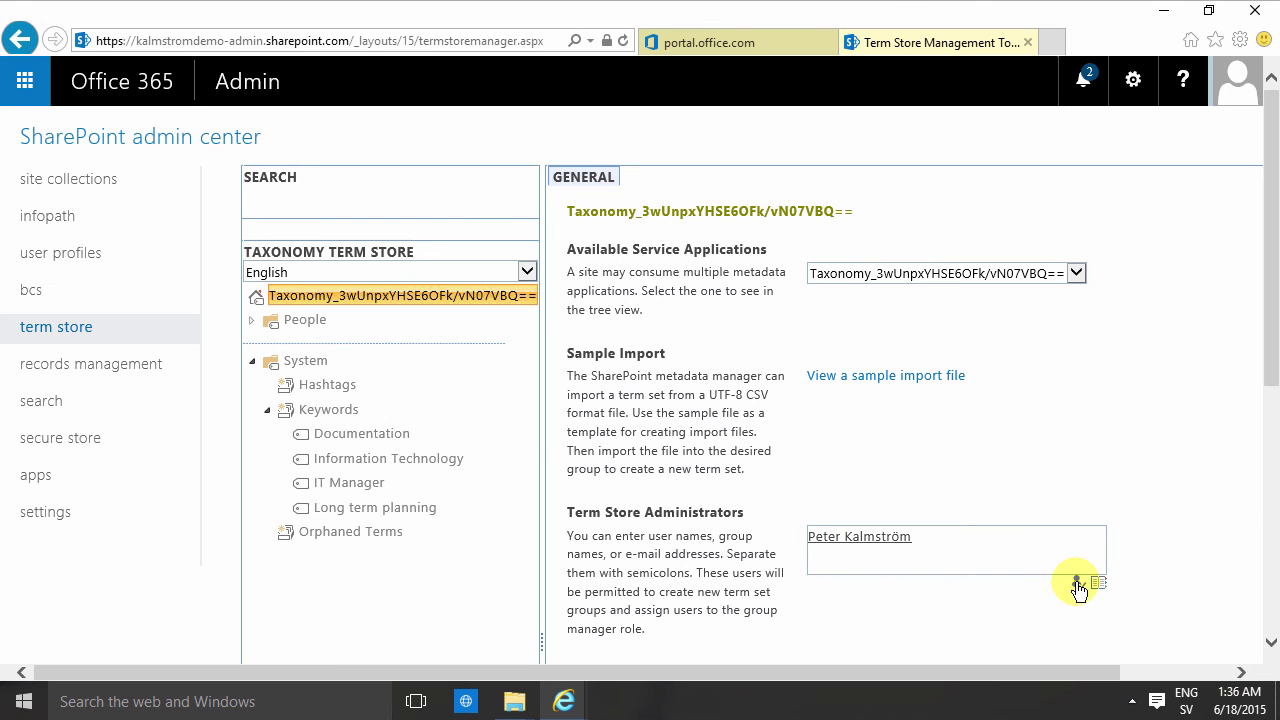
scroll(970, 615, "down", 5)
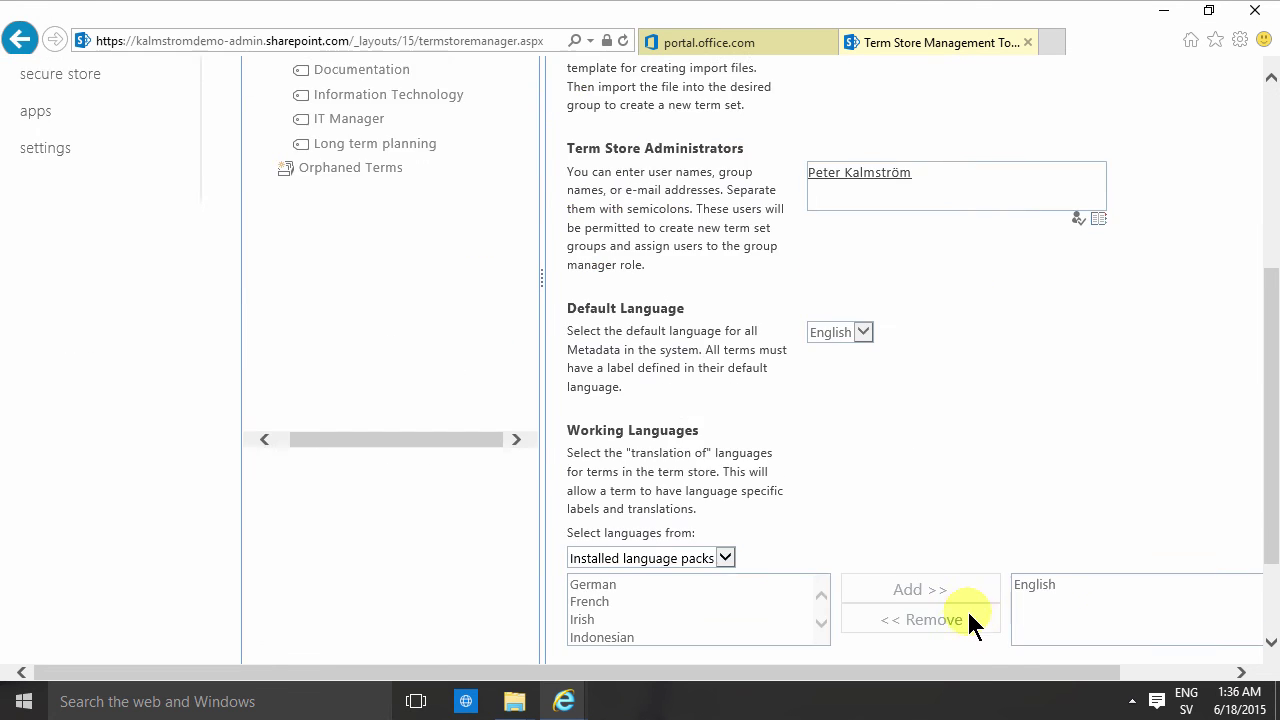
left_click(1145, 598)
left_click(1145, 596)
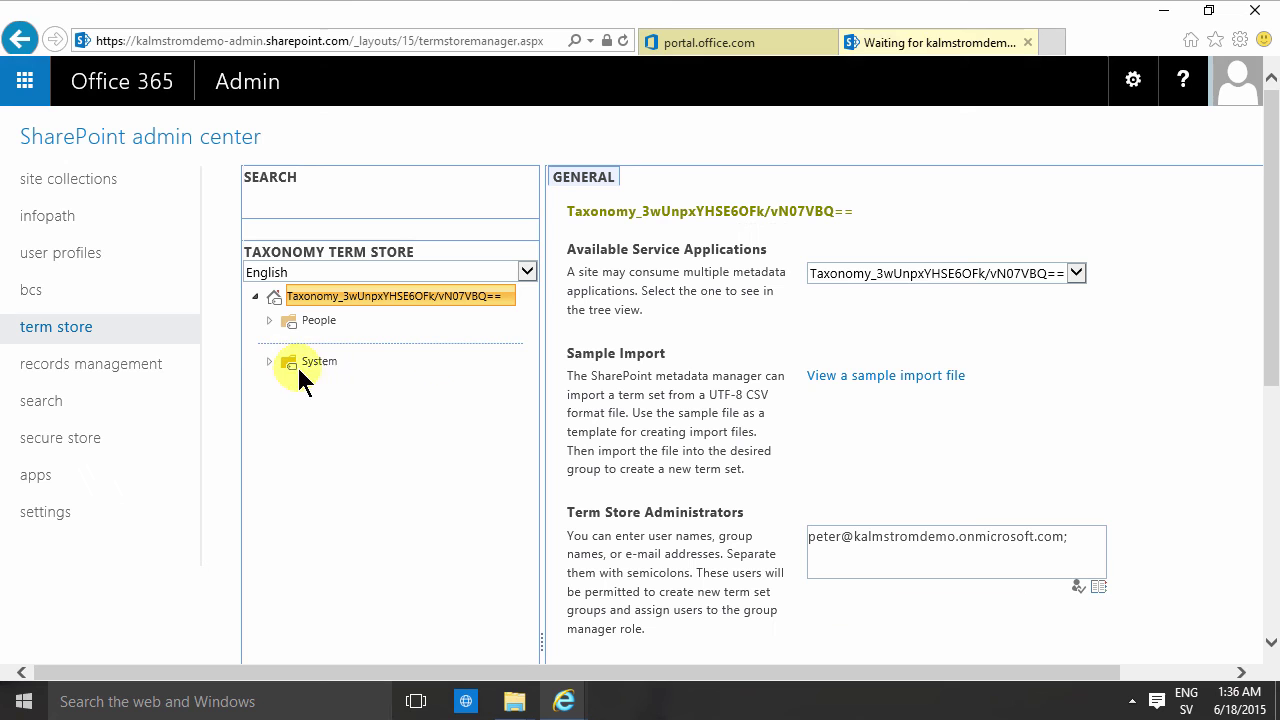
Expand the Keywords term set under System and look at the available actions for the "Long term planning" keyword
left_click(269, 361)
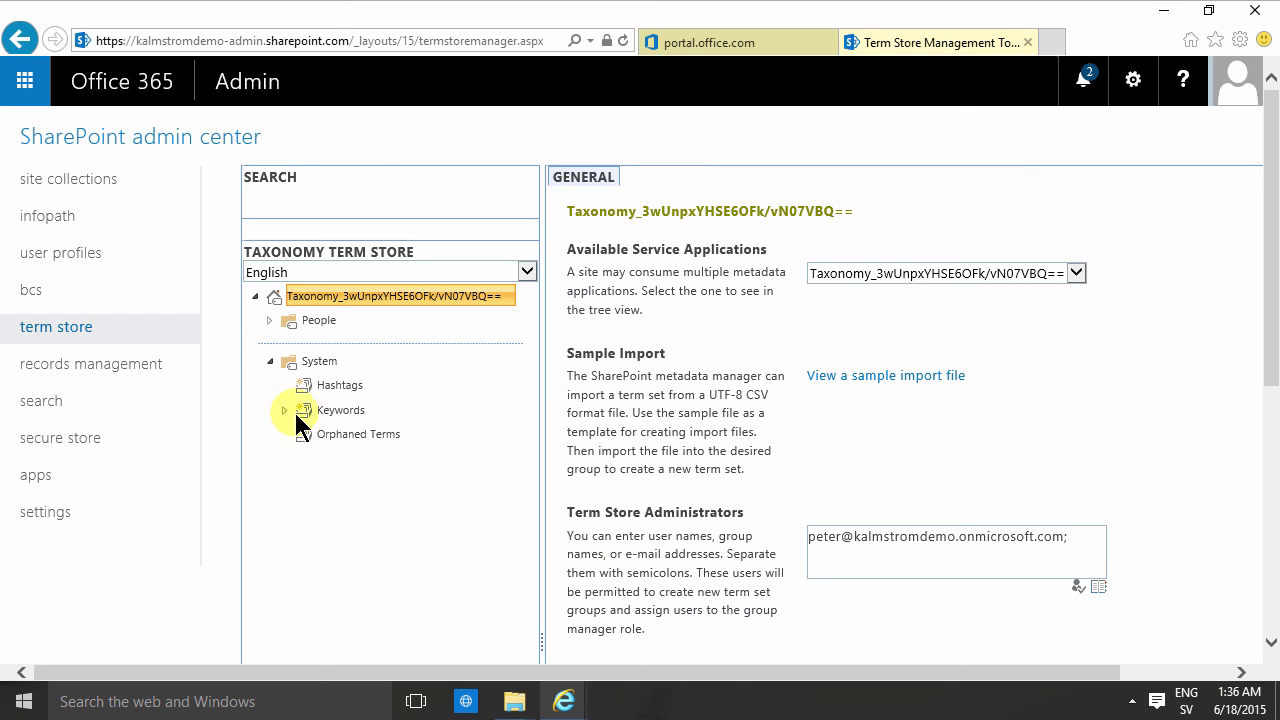
left_click(285, 410)
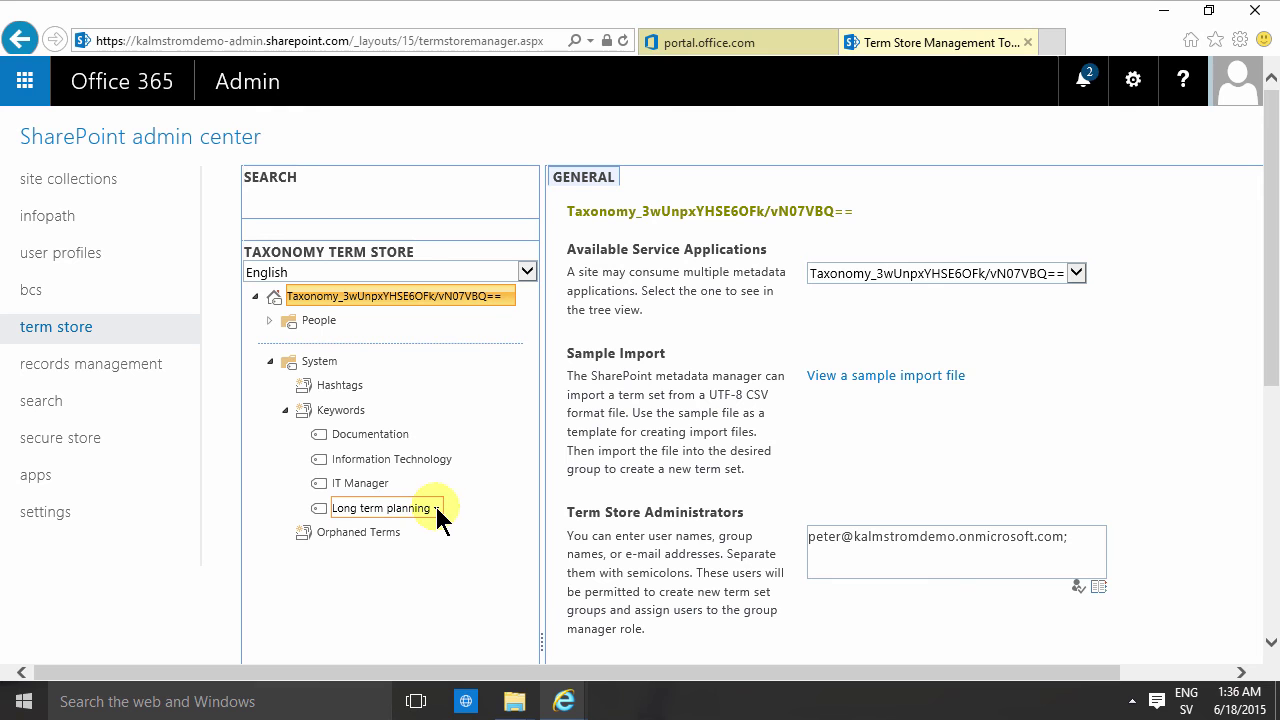
left_click(436, 510)
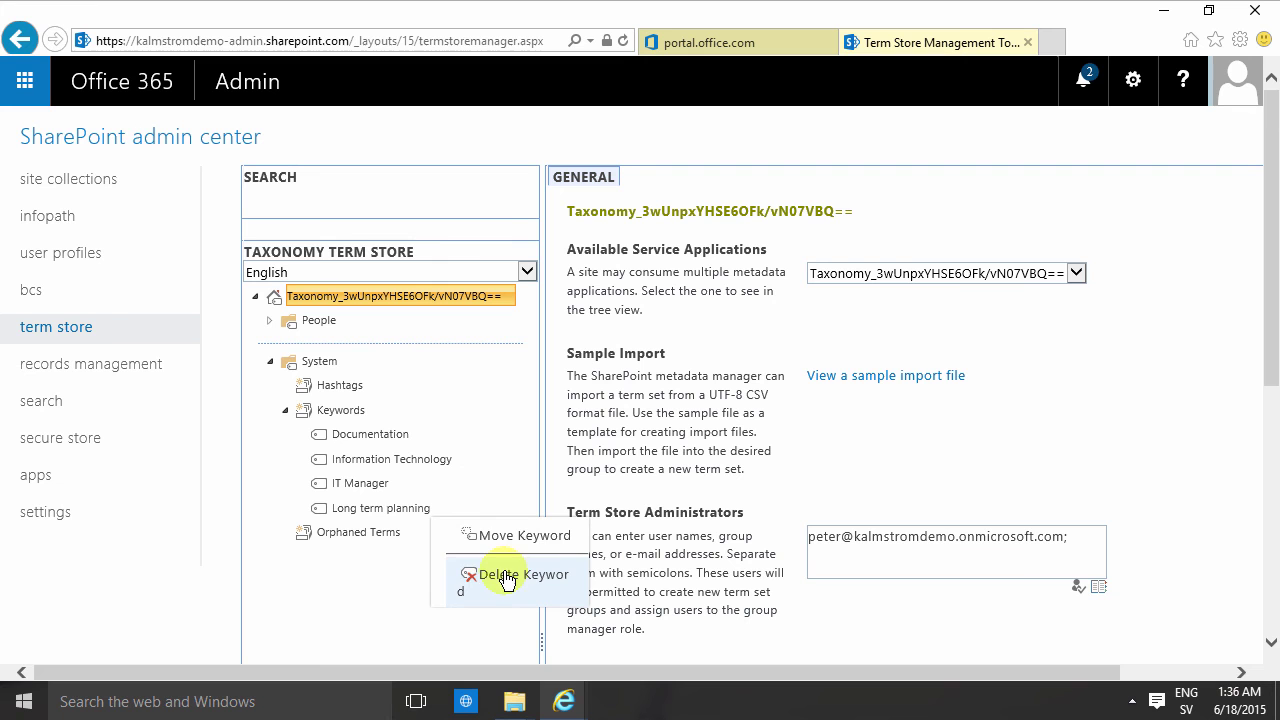
left_click(500, 580)
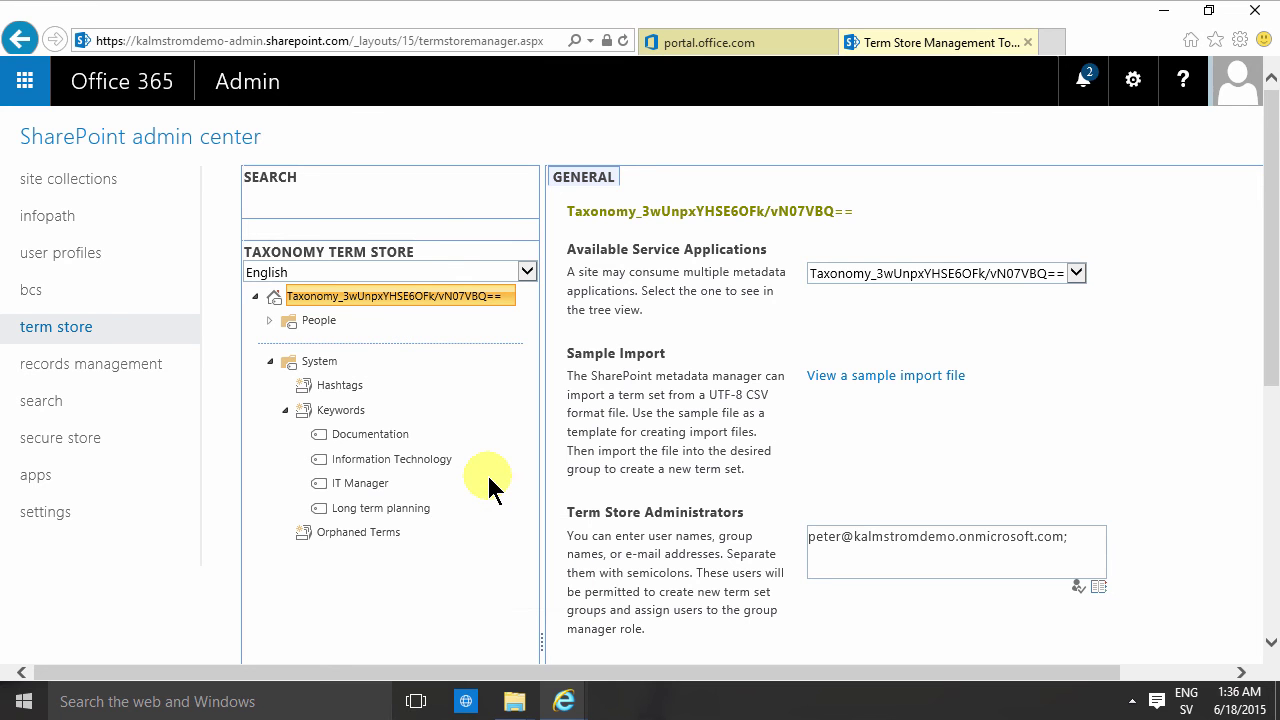